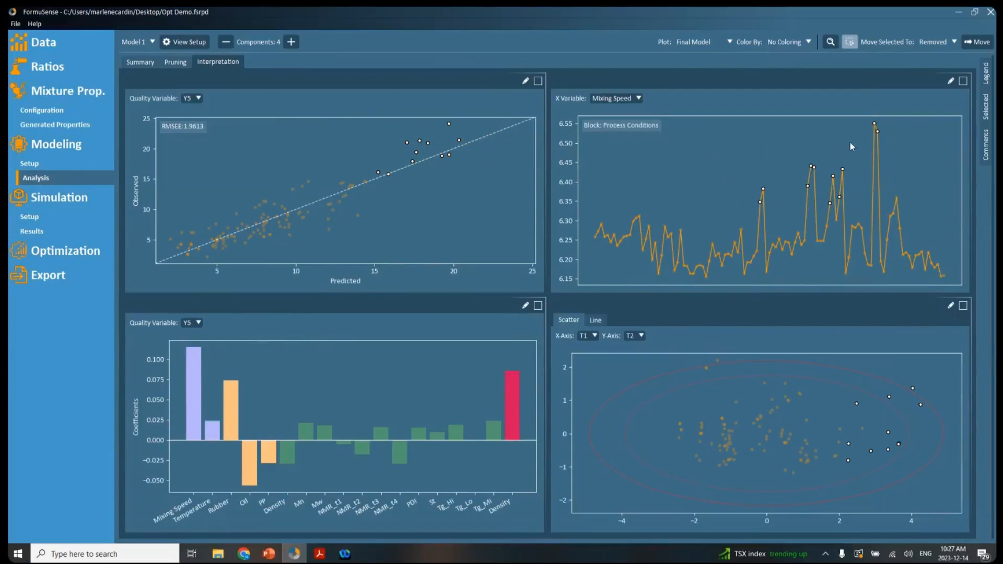
# Select the observations with high T1 scores in the score plot to highlight them across the linked Y5 and Mixing Speed charts.
pyautogui.click(920, 437)
pyautogui.moveTo(938, 371)
pyautogui.mouseDown()
pyautogui.moveTo(856, 378)
pyautogui.moveTo(954, 441)
pyautogui.moveTo(920, 440)
pyautogui.mouseUp()
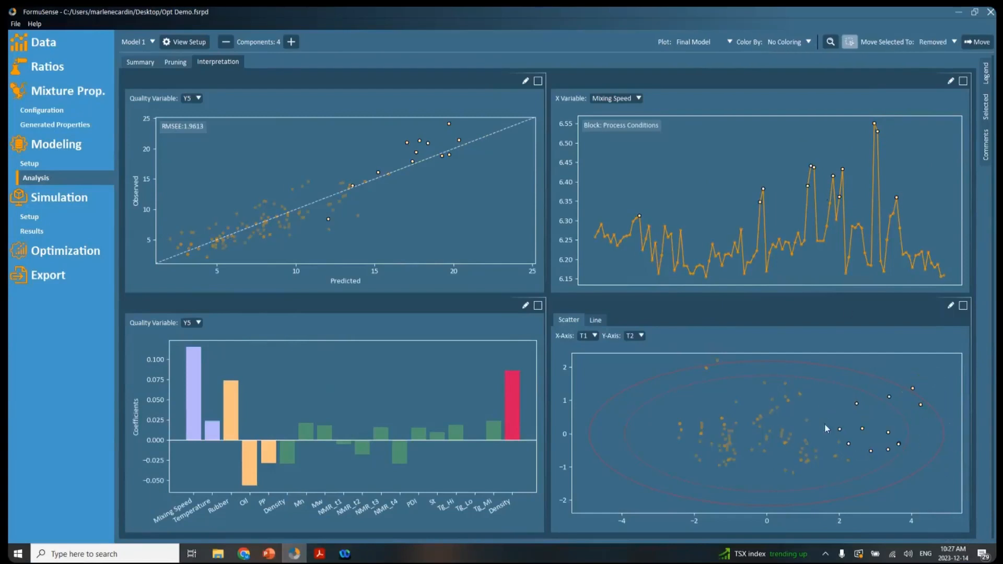
pyautogui.click(759, 367)
# Review the setup of Simulation 1 and its predicted results for Scenario 1.
pyautogui.click(60, 202)
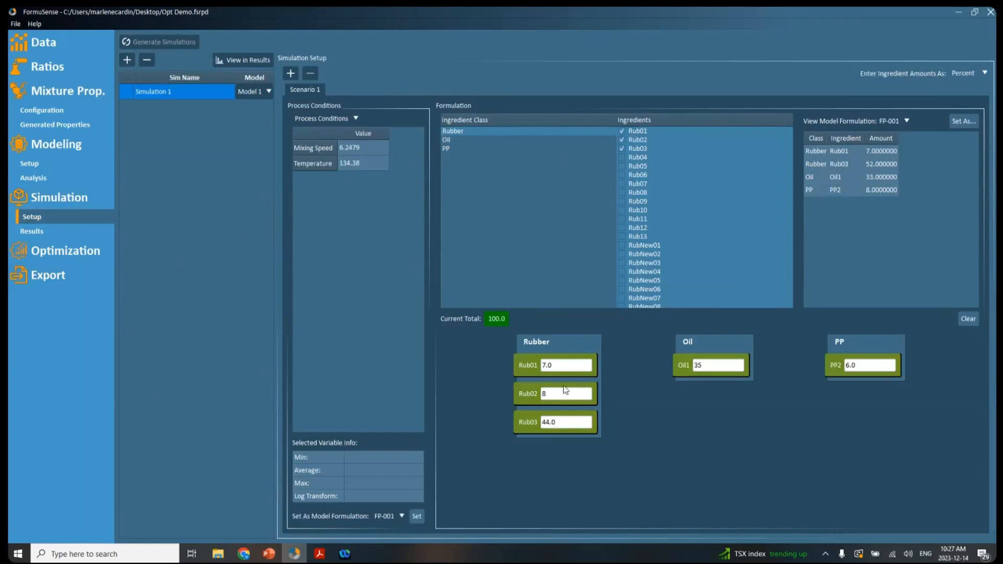
pyautogui.click(65, 232)
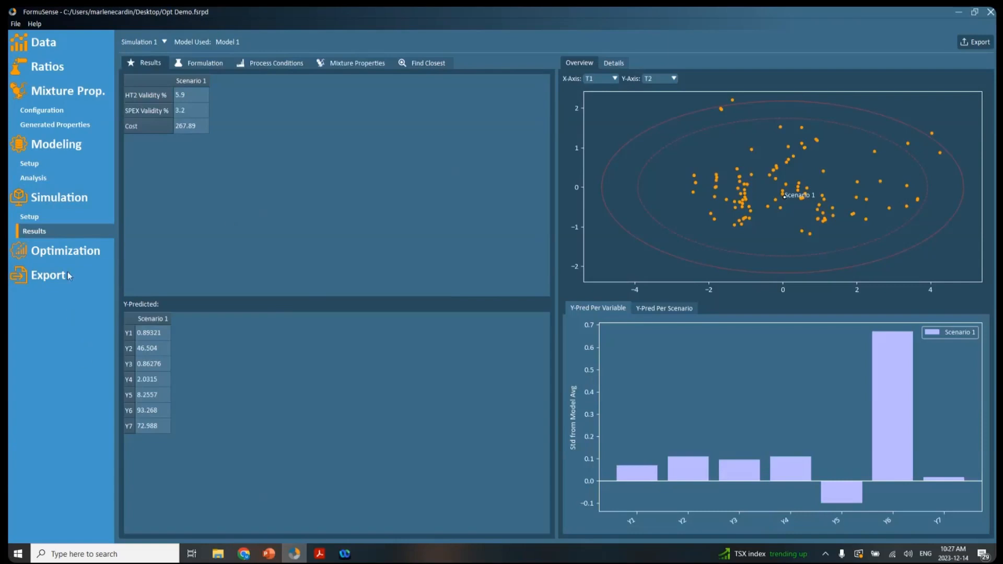
# Examine the optimization targets by plotting Y1 against its target and briefly enabling Y2 as an additional quality target.
pyautogui.click(92, 258)
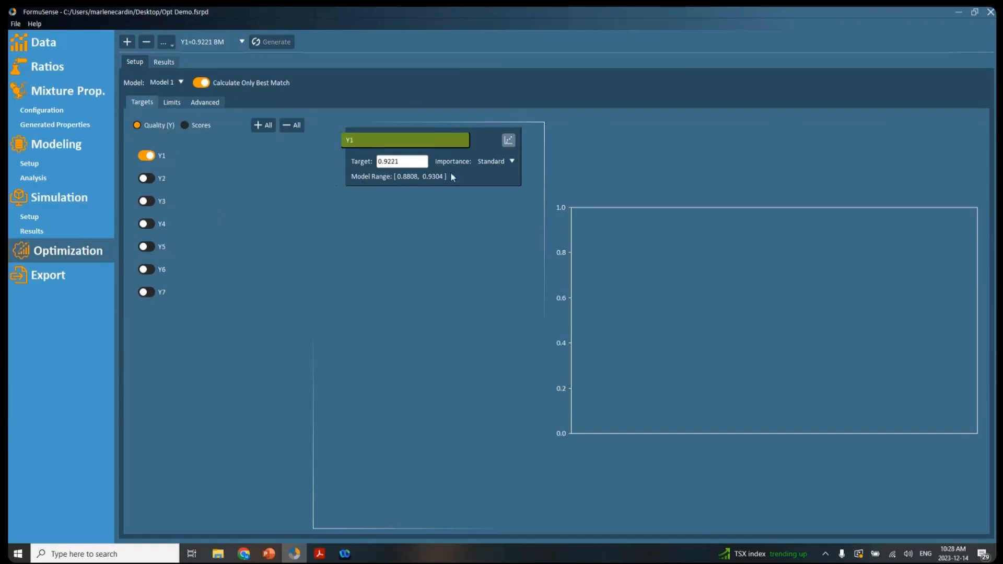
pyautogui.click(506, 141)
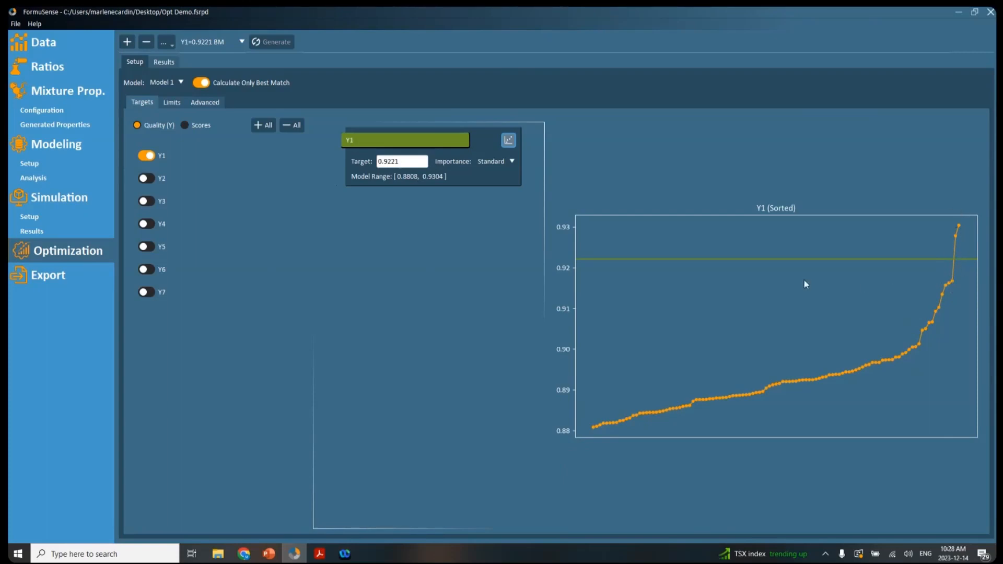
pyautogui.click(150, 180)
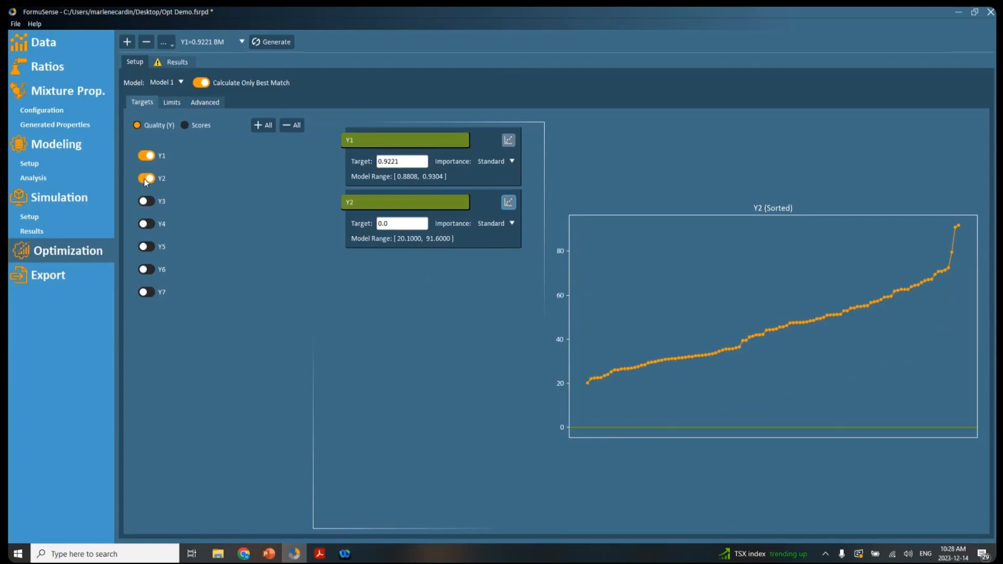
pyautogui.click(145, 180)
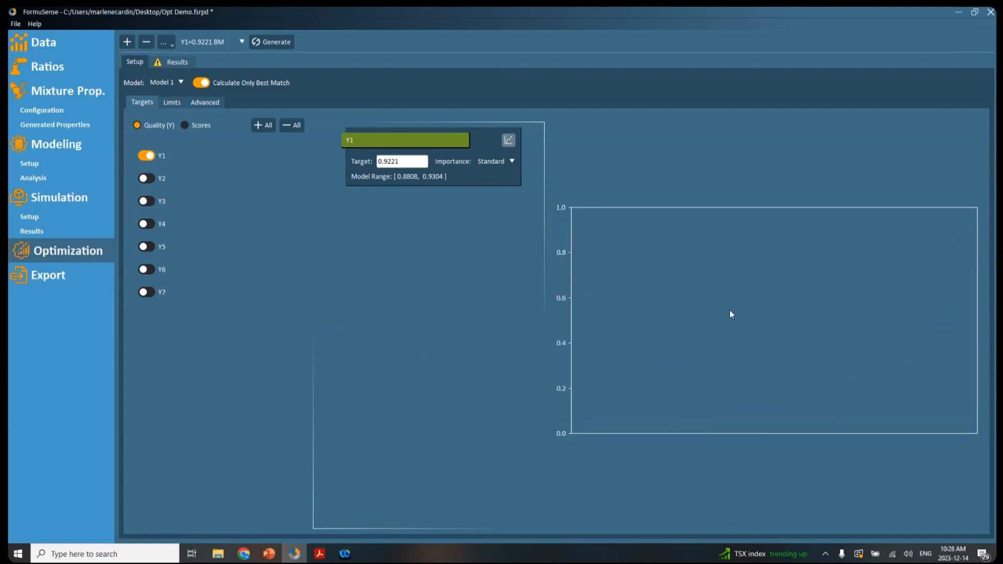
# Examine the optimization limits of the quality variables Y1 to Y7 alongside their sorted plots.
pyautogui.click(173, 102)
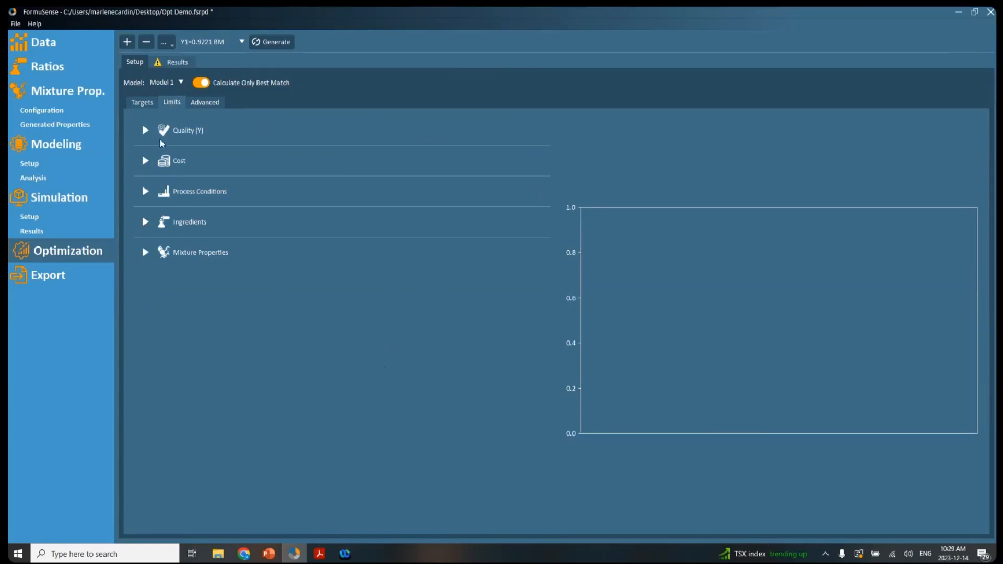
pyautogui.click(152, 134)
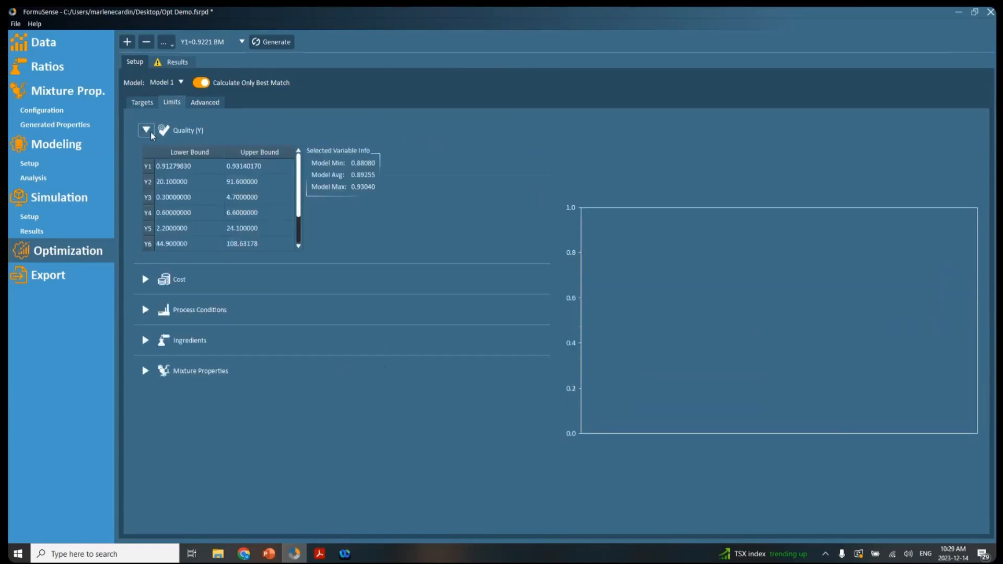
pyautogui.click(181, 166)
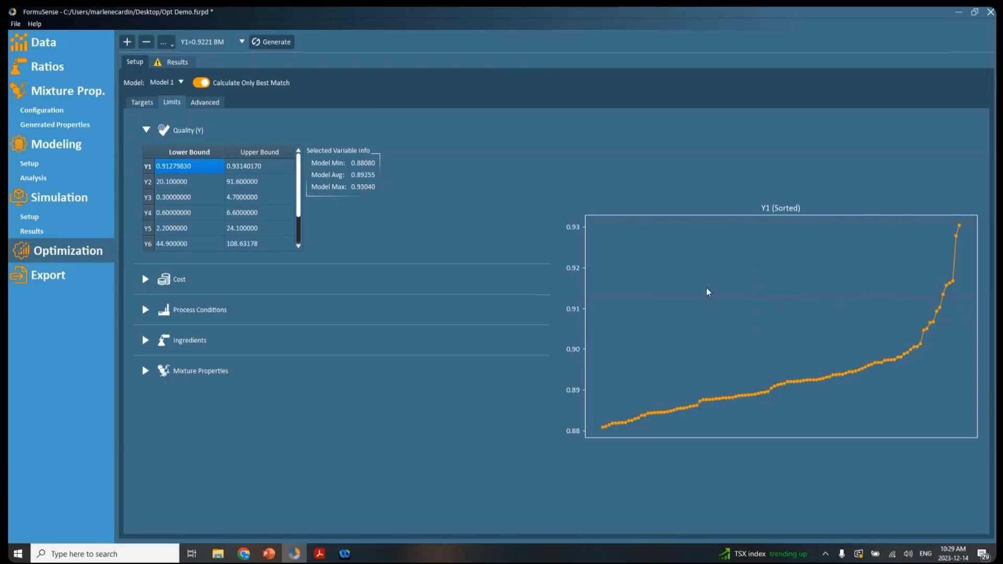
pyautogui.doubleClick(185, 165)
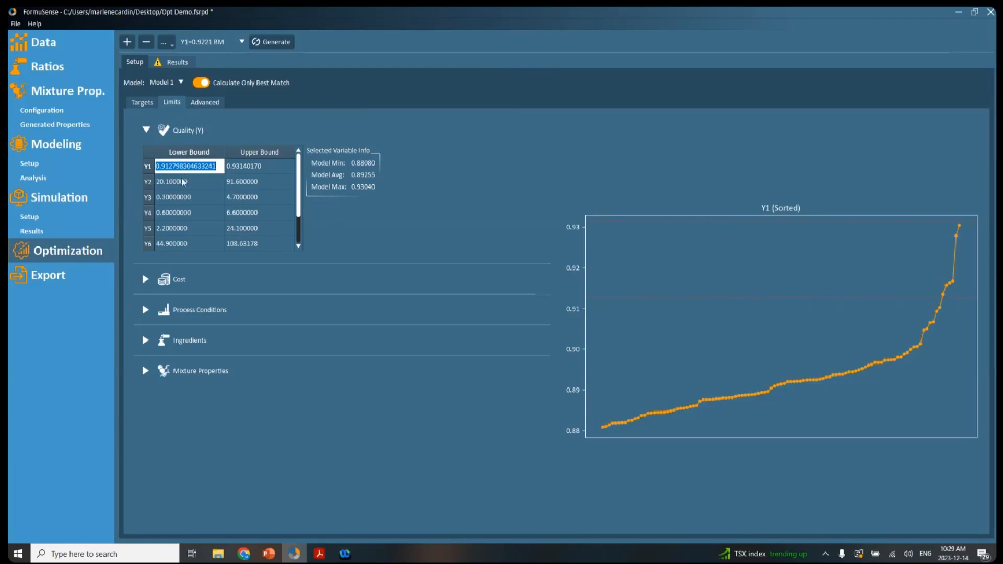
pyautogui.click(180, 186)
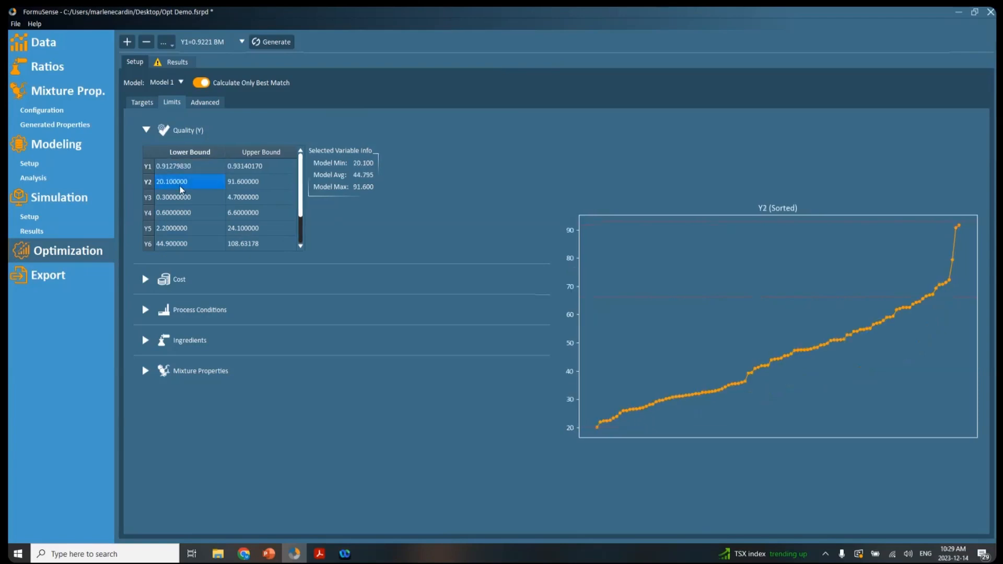
pyautogui.press('Down')
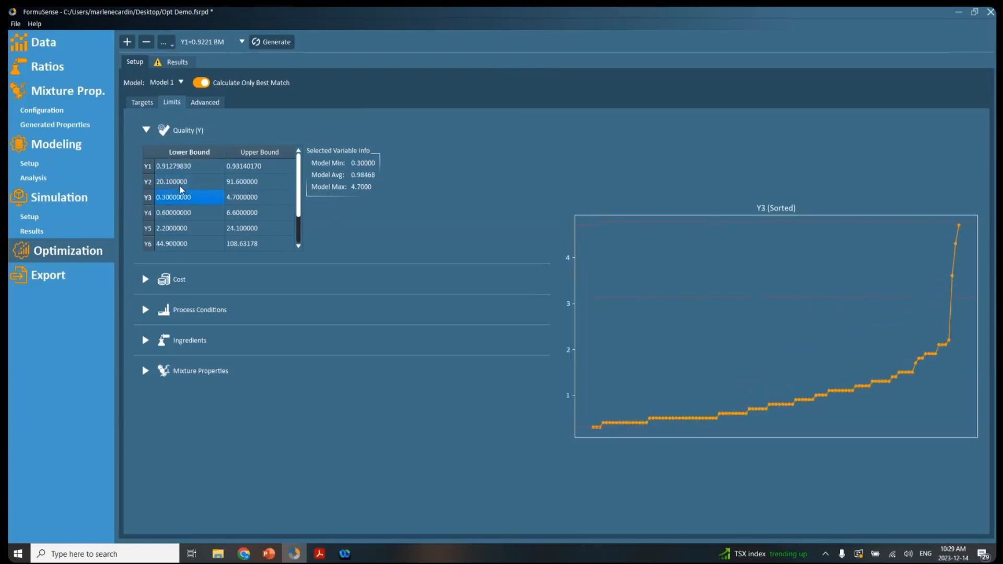
pyautogui.press('Down')
pyautogui.press('Down')
pyautogui.press('Down')
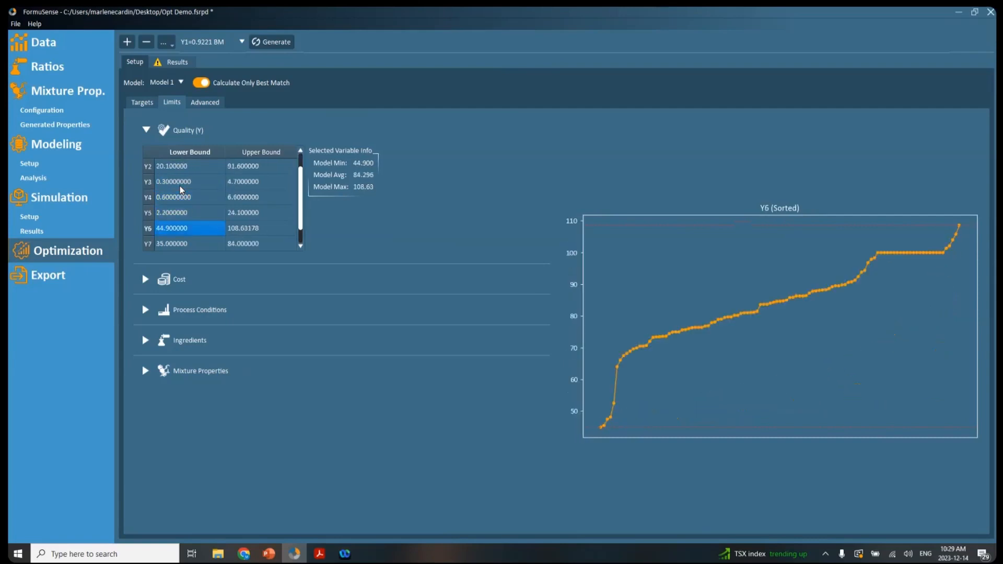
pyautogui.press('Down')
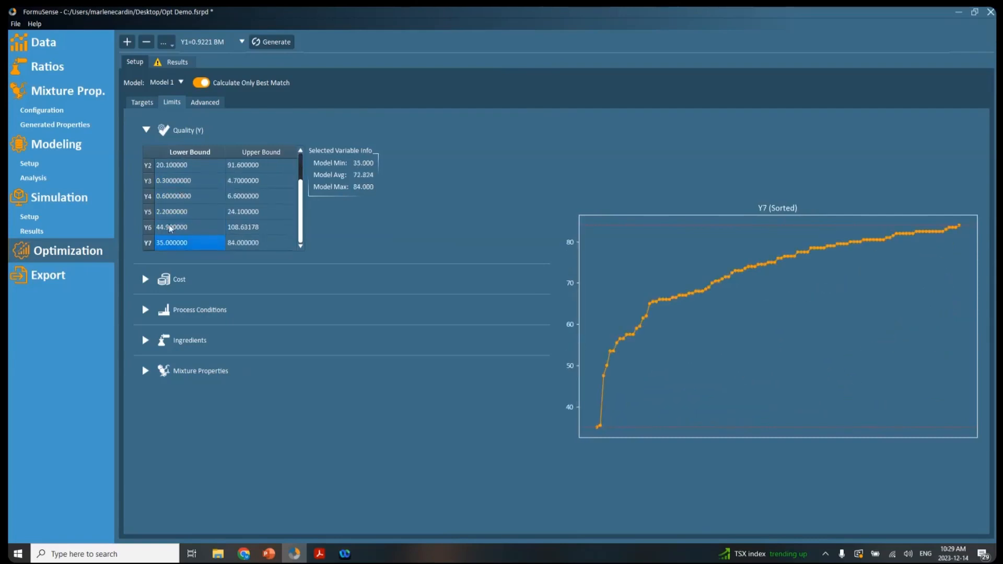
# Review the cost upper bound and the process condition limits for Mixing Speed and Temperature.
pyautogui.click(145, 279)
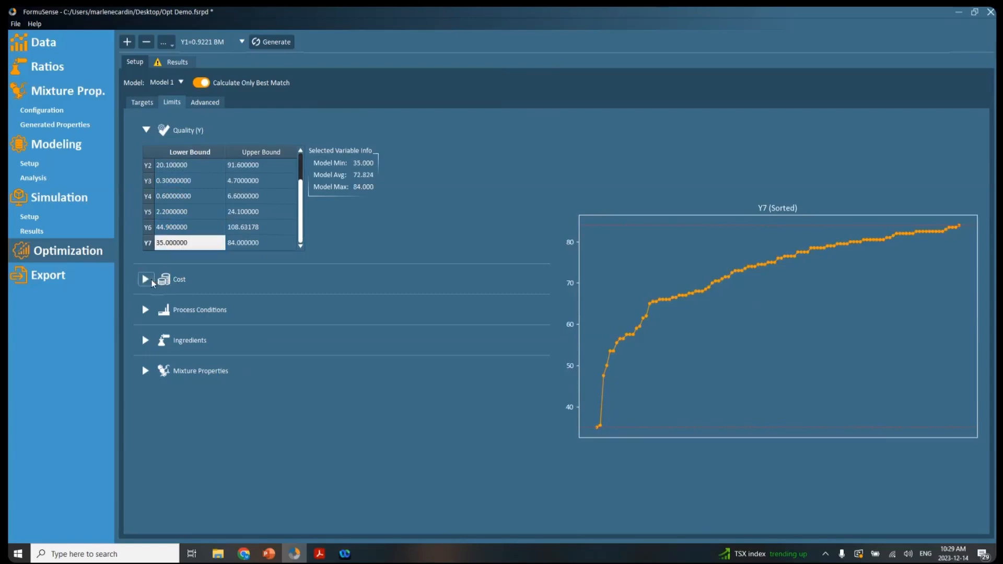
pyautogui.click(245, 182)
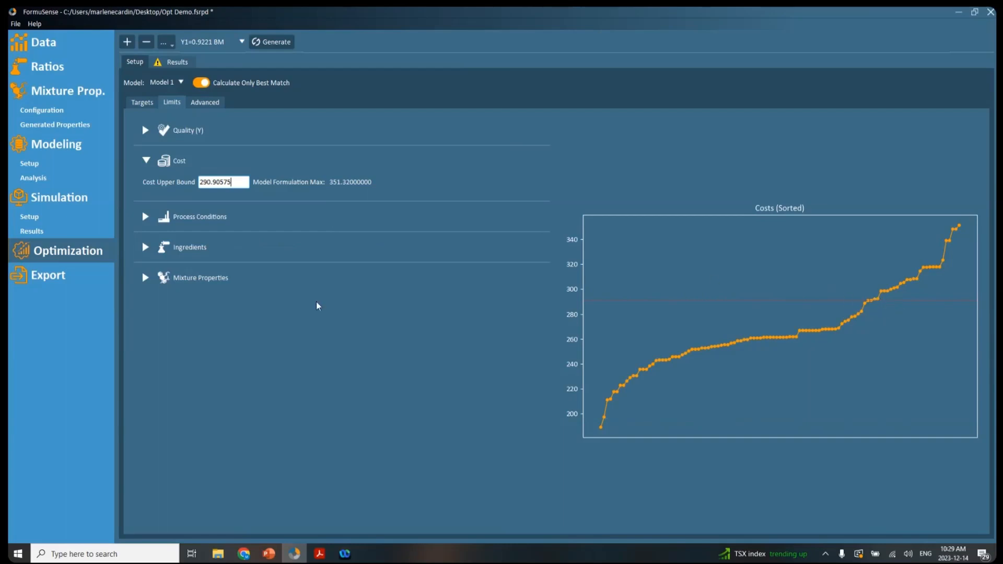
pyautogui.click(144, 218)
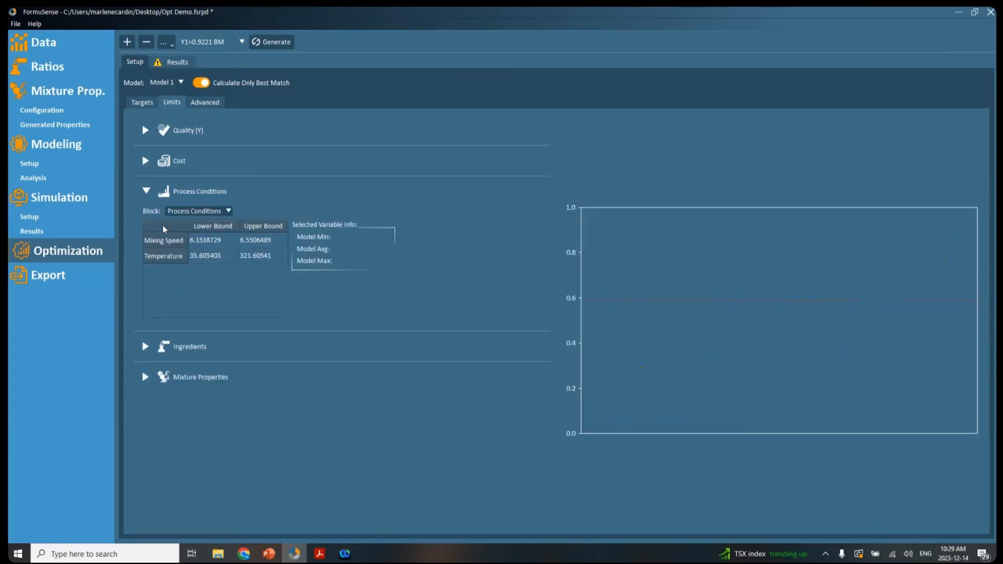
pyautogui.click(204, 242)
pyautogui.press('Down')
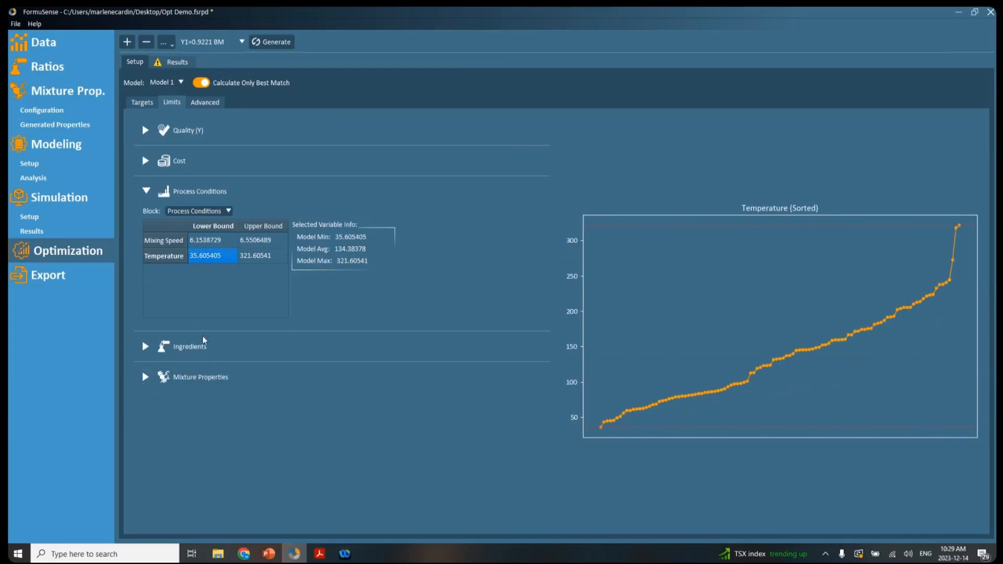
pyautogui.click(146, 192)
# Examine the mixture property limits, plotting Density for both the GlobalRX and Rubber properties.
pyautogui.click(145, 253)
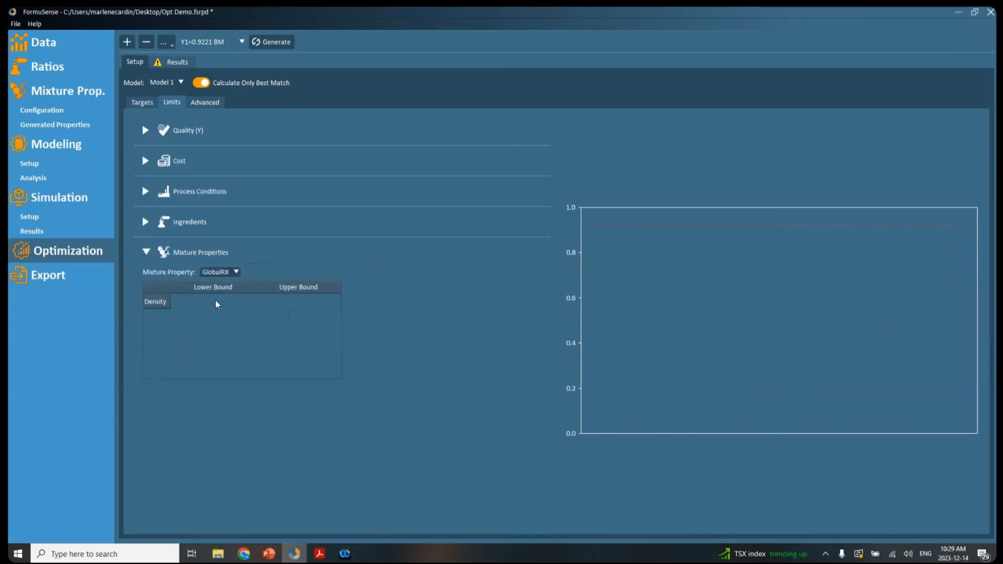
pyautogui.click(217, 302)
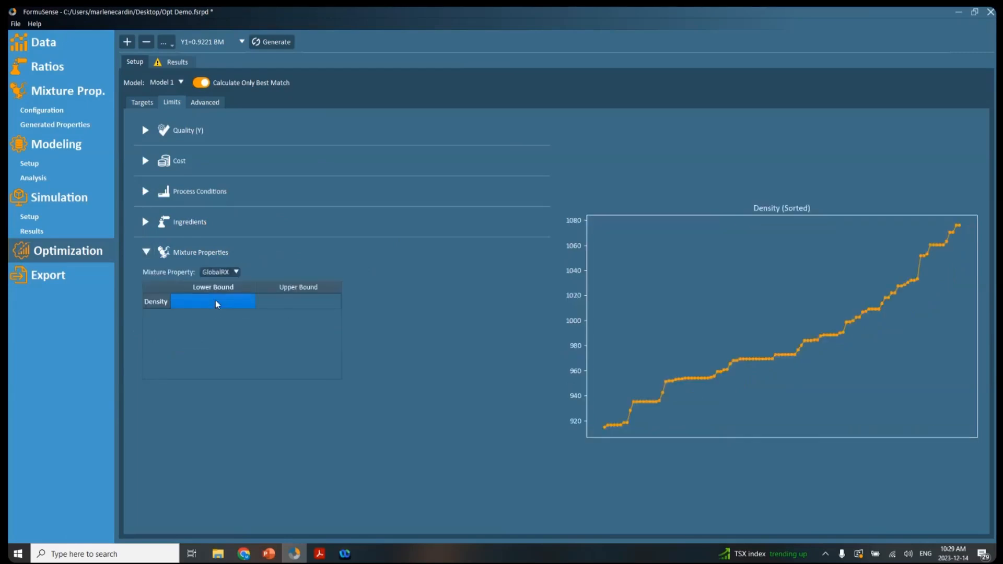
pyautogui.click(230, 272)
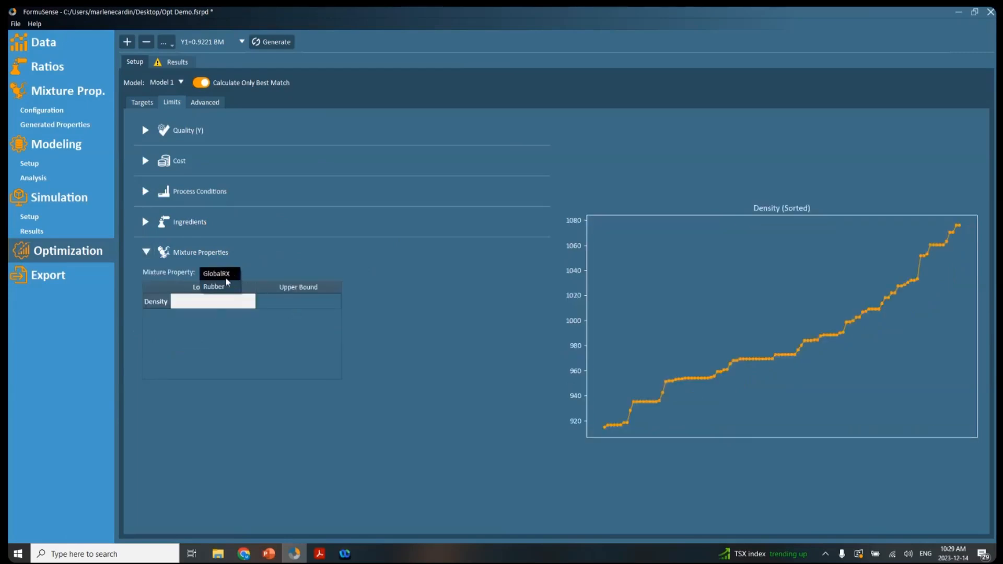
pyautogui.click(227, 285)
pyautogui.click(218, 306)
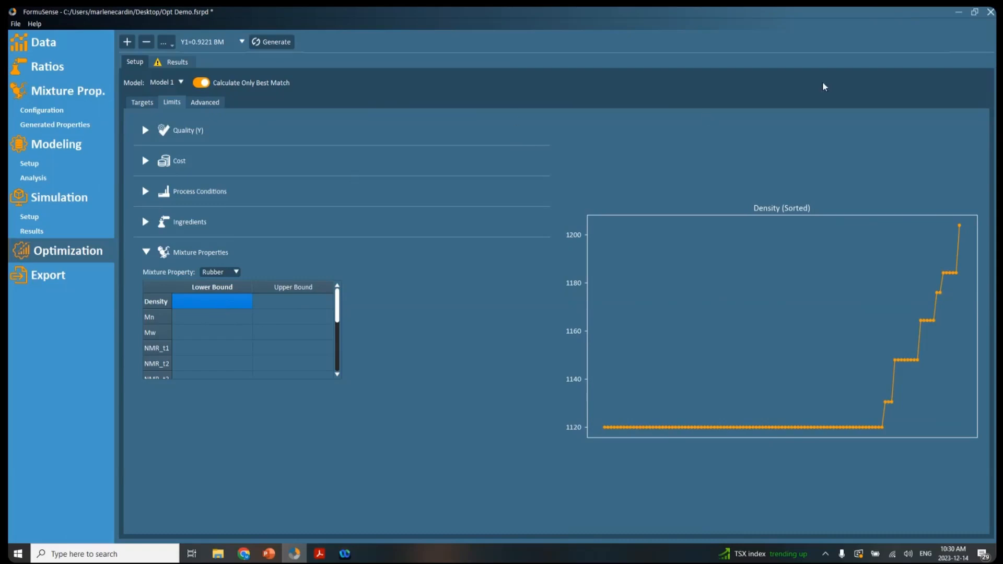
pyautogui.click(818, 38)
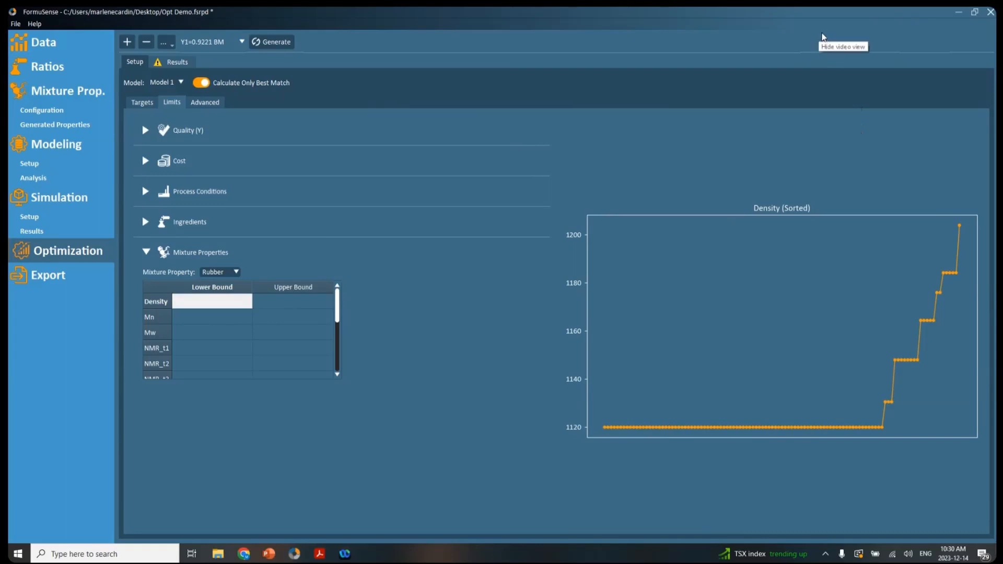
pyautogui.click(822, 37)
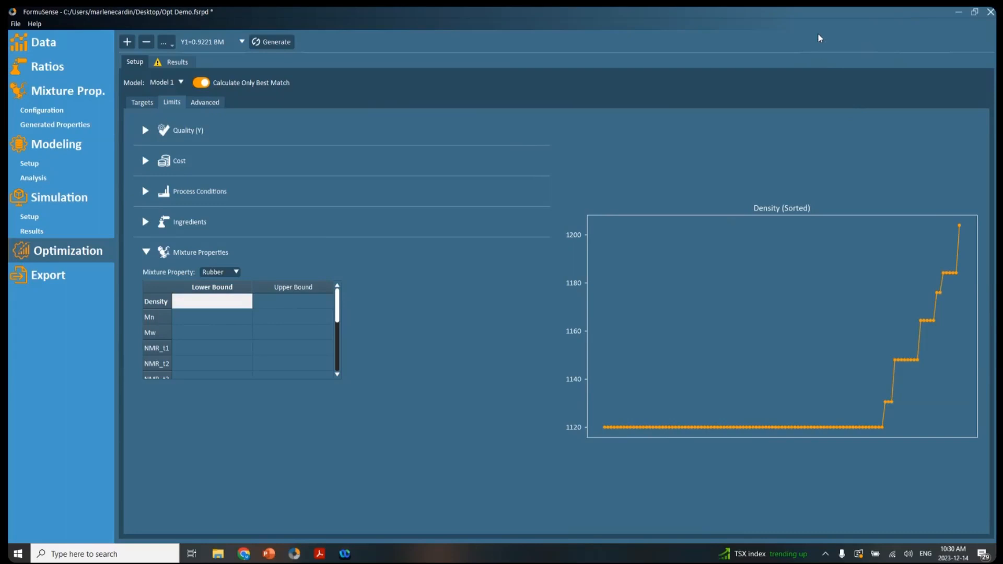
pyautogui.click(146, 254)
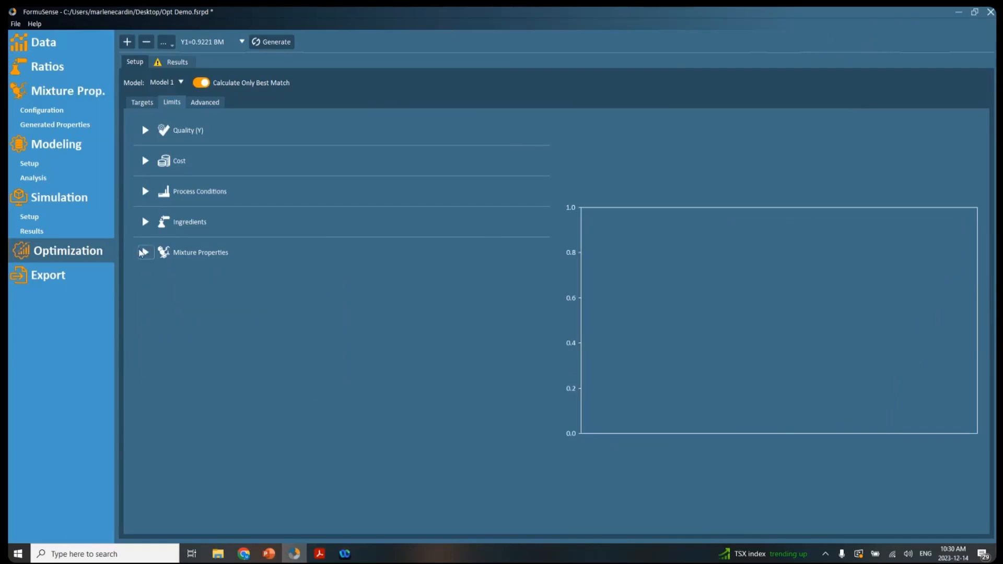
# Review the Rubber class percentage bounds, number of ingredients to use and minimum percentage, plotting the class amounts and ingredient counts.
pyautogui.click(146, 224)
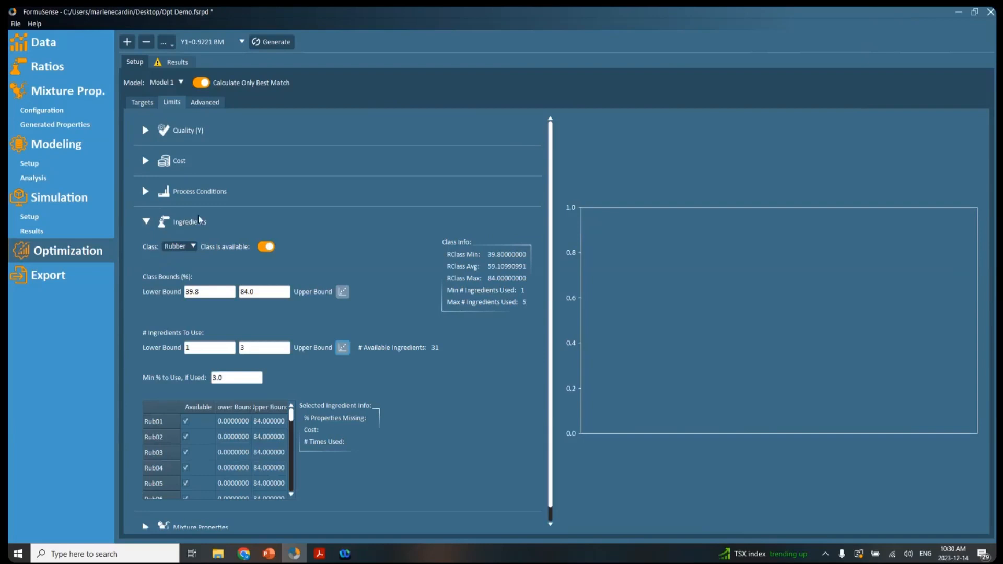
pyautogui.scroll(-1, 425, 372)
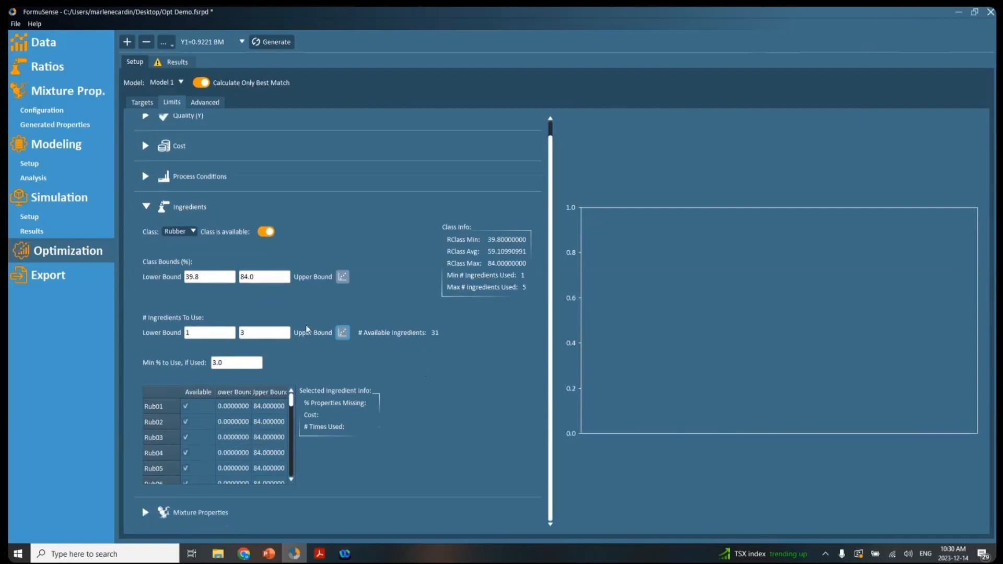
pyautogui.click(217, 278)
pyautogui.click(197, 233)
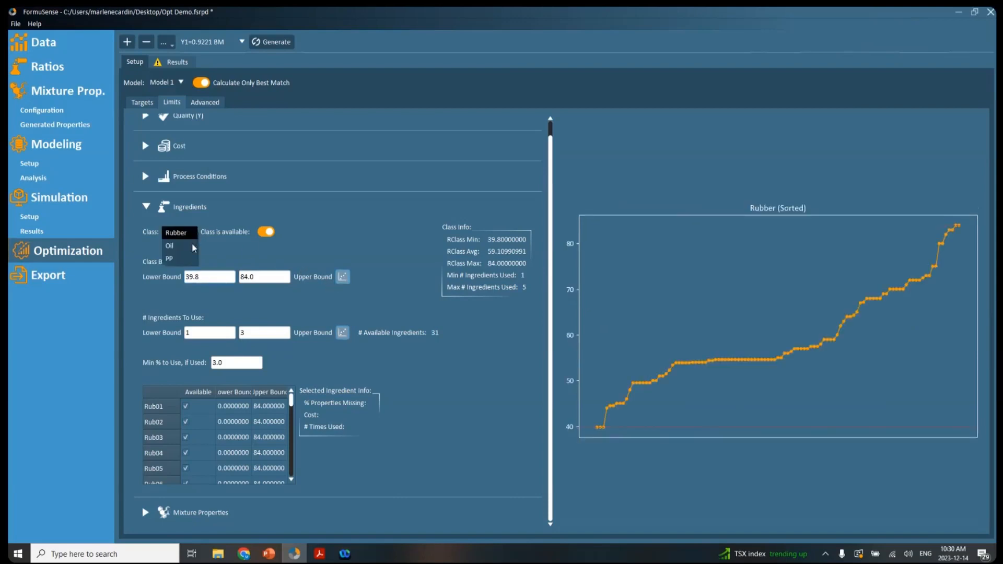
pyautogui.click(224, 276)
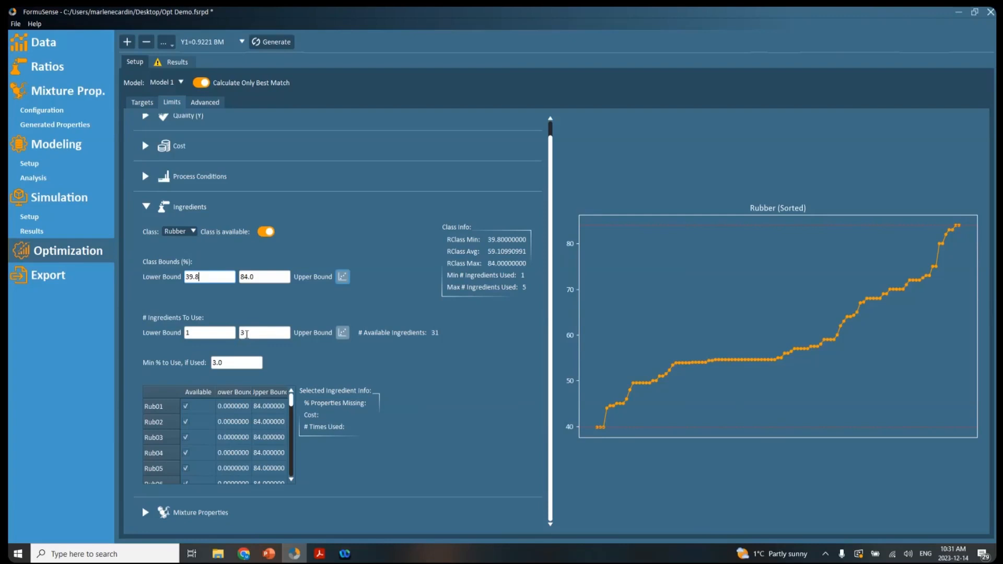
pyautogui.click(342, 333)
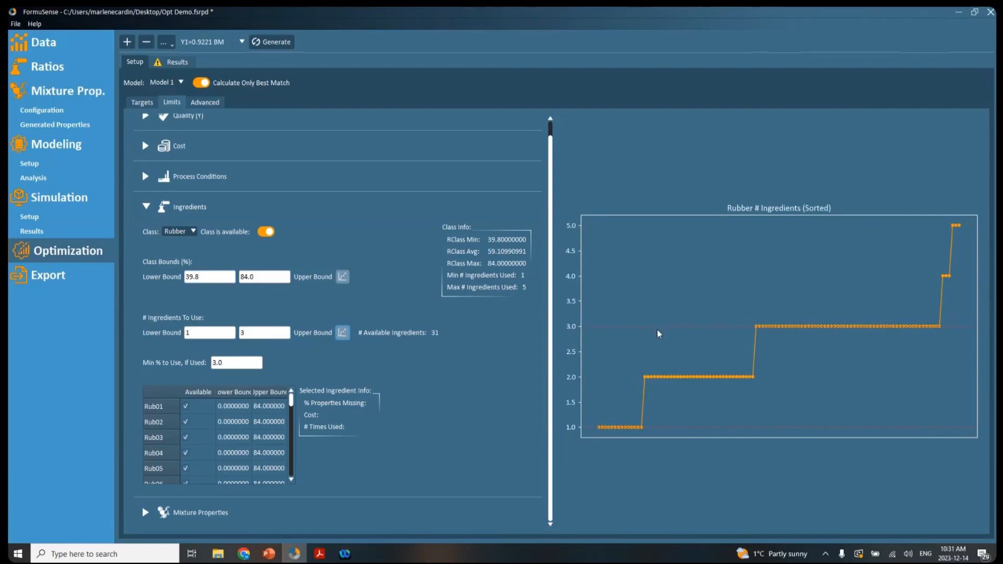
pyautogui.click(243, 365)
# Browse the available rubber ingredients and inspect Rub03's availability, bounds and sorted usage plot.
pyautogui.moveTo(293, 403); pyautogui.dragTo(300, 426)
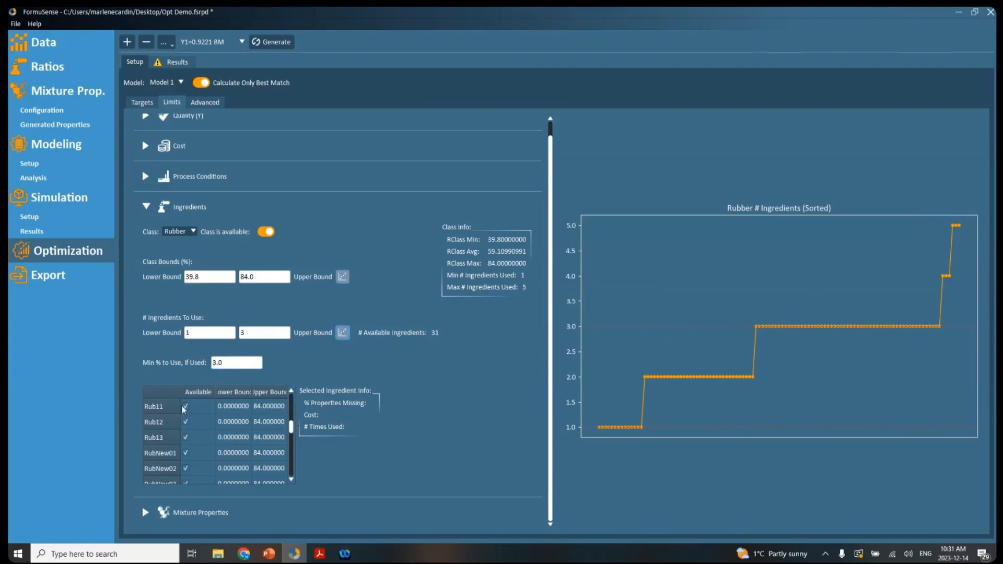
pyautogui.scroll(-5, 168, 457)
pyautogui.scroll(2, 172, 443)
pyautogui.scroll(-3, 173, 444)
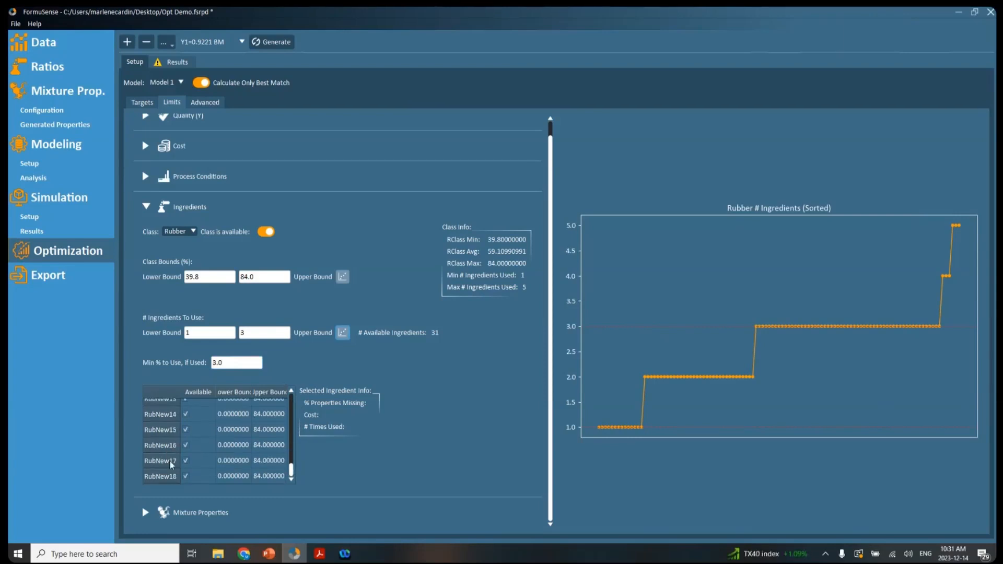
pyautogui.scroll(6, 172, 465)
pyautogui.scroll(2, 237, 438)
pyautogui.click(236, 409)
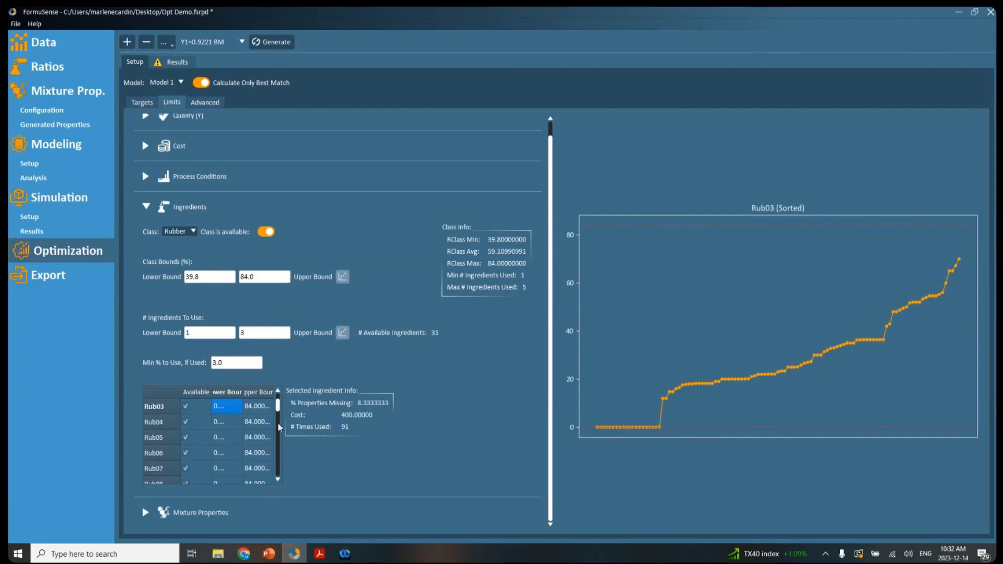
pyautogui.click(188, 410)
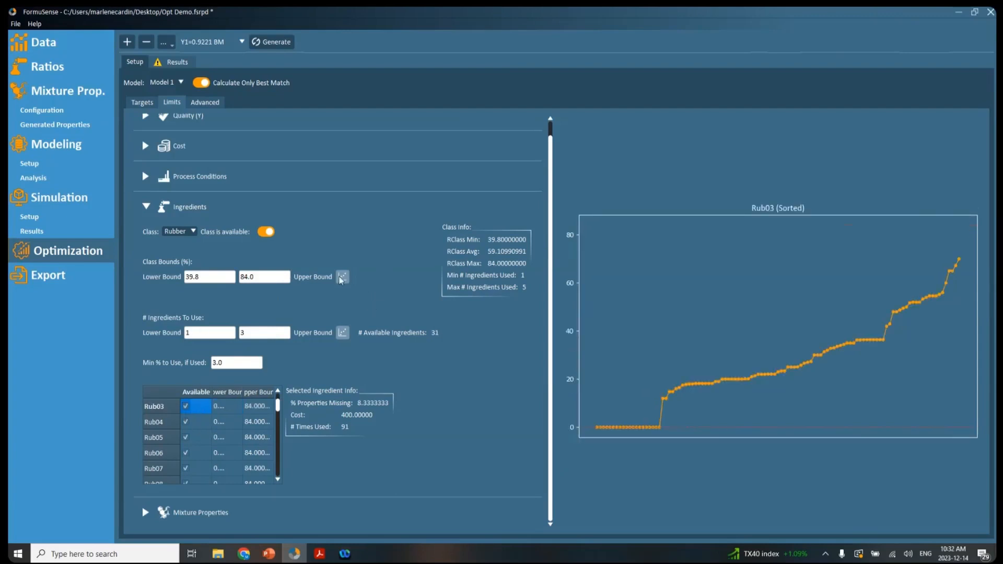
# Check the advanced extrapolation and scenario settings, and generate the best-match results for the Y1 target of 0.9221.
pyautogui.click(218, 104)
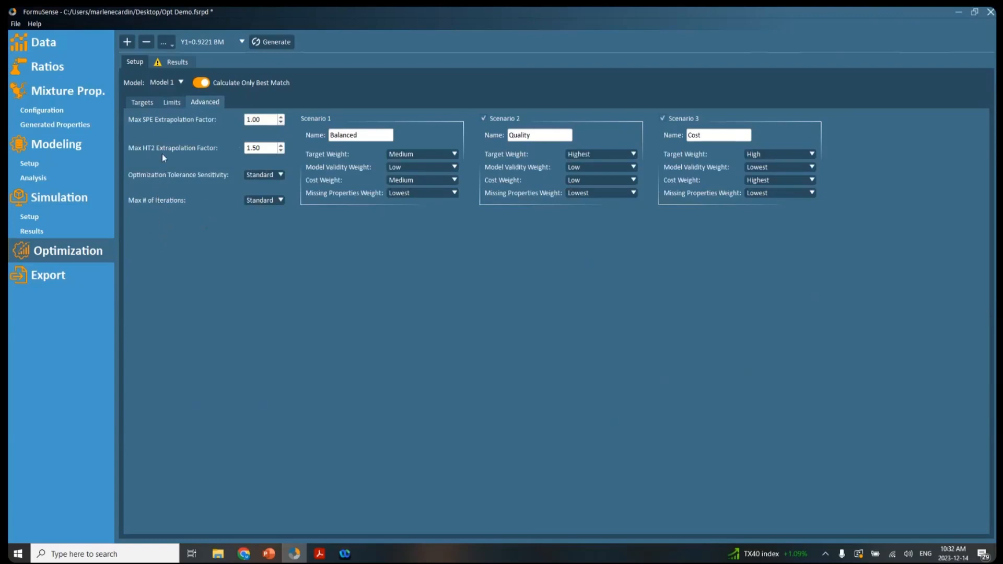
pyautogui.click(151, 104)
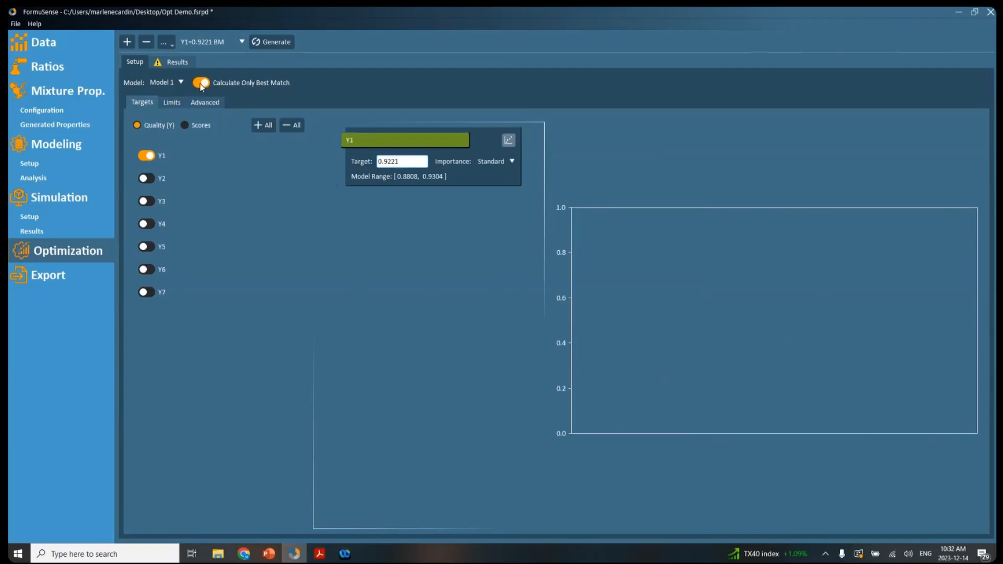
pyautogui.click(287, 46)
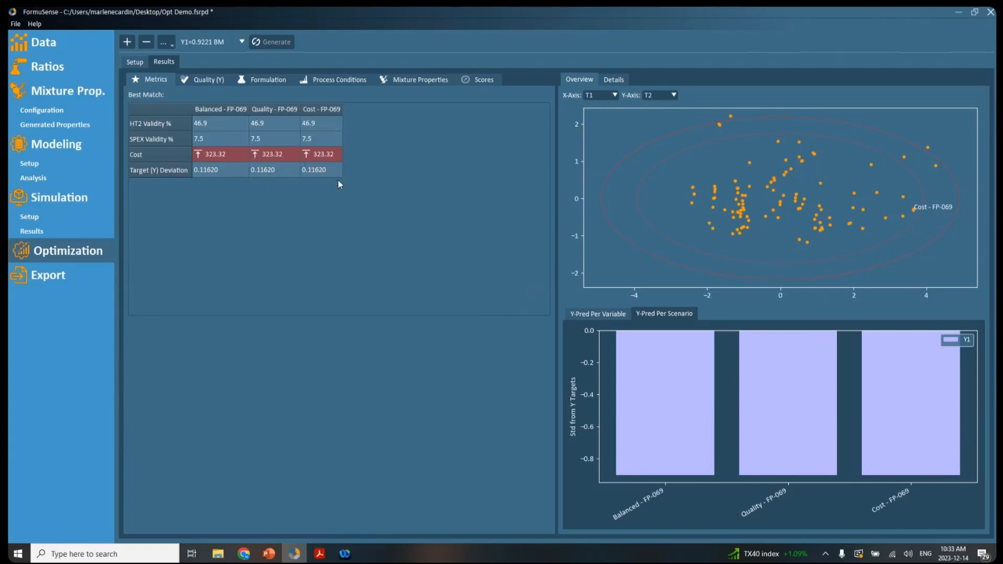
# Check the weights of the three scenarios in the advanced settings and examine the validity and cost values in the best-match metrics.
pyautogui.click(136, 64)
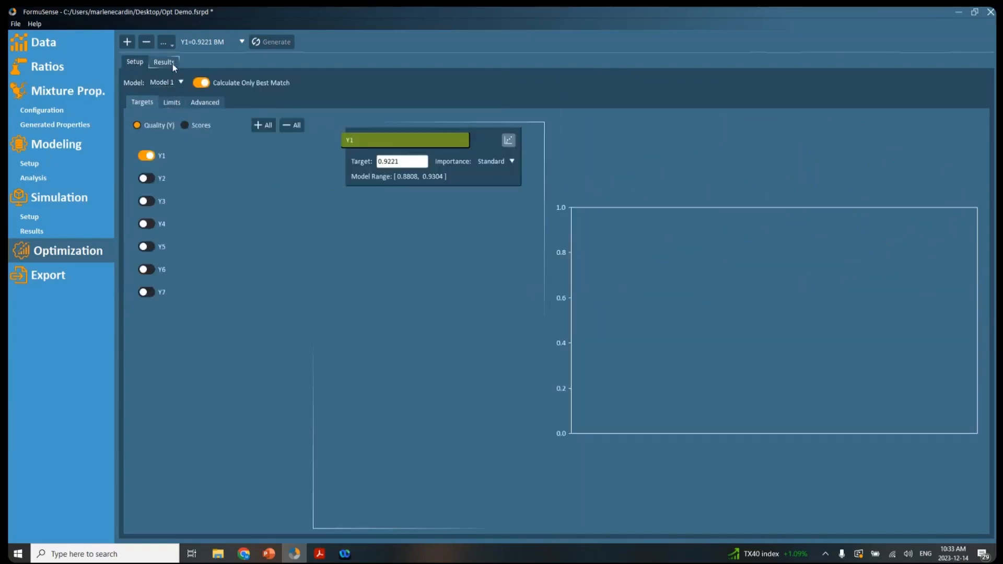
pyautogui.click(215, 103)
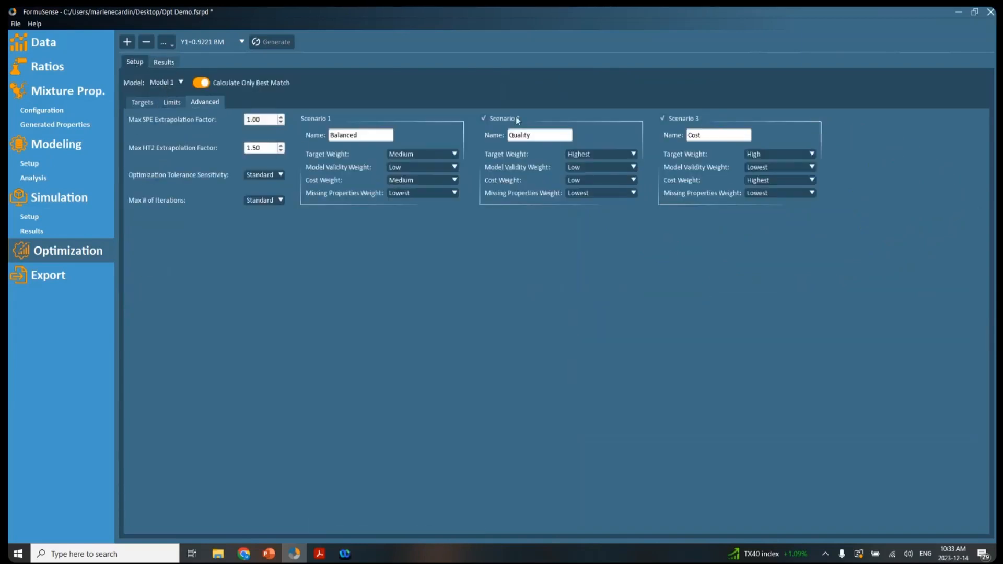
pyautogui.click(164, 63)
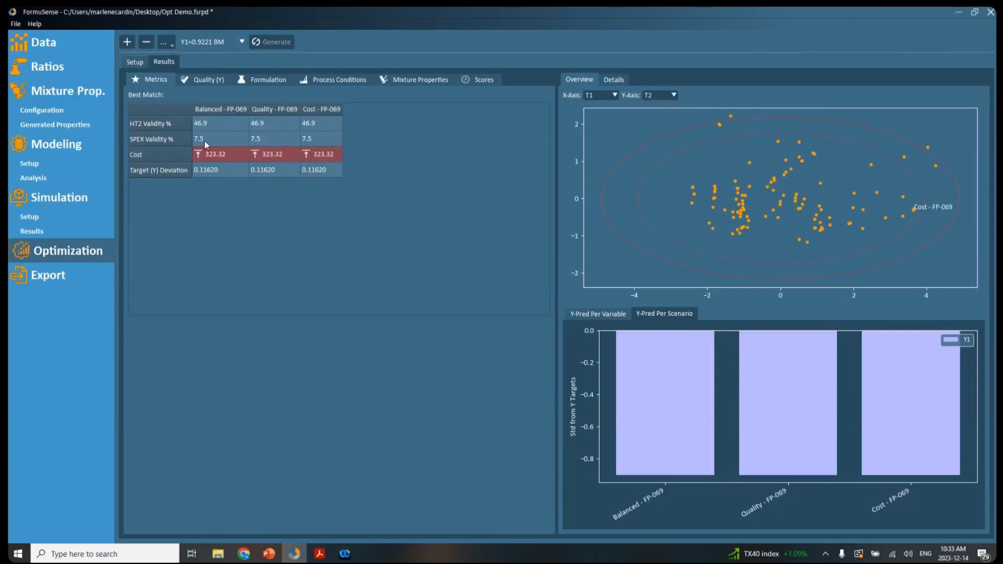
pyautogui.moveTo(214, 159)
# Review the best-match results for quality, process conditions and GlobalRX mixture properties.
pyautogui.click(255, 82)
pyautogui.click(228, 81)
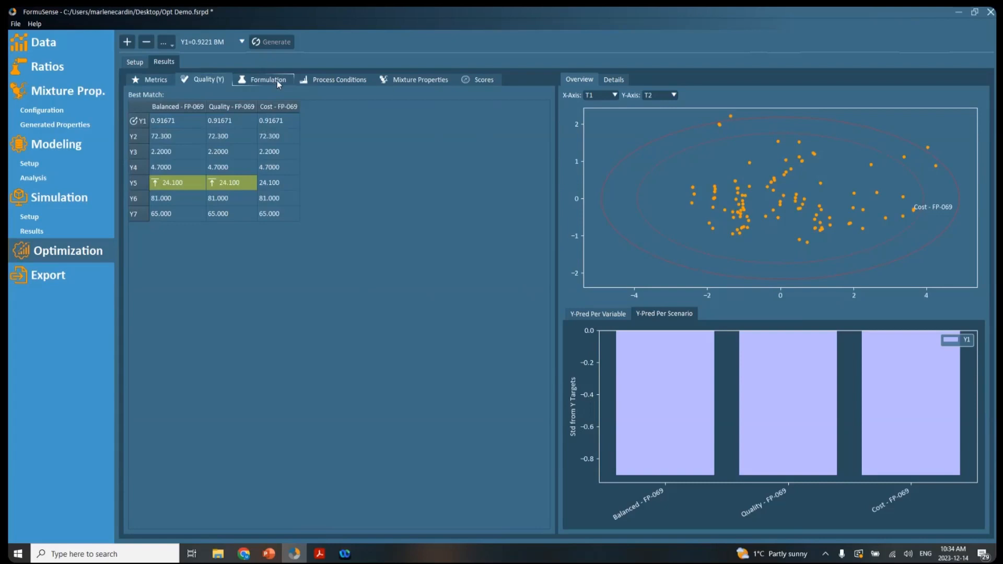
pyautogui.click(339, 81)
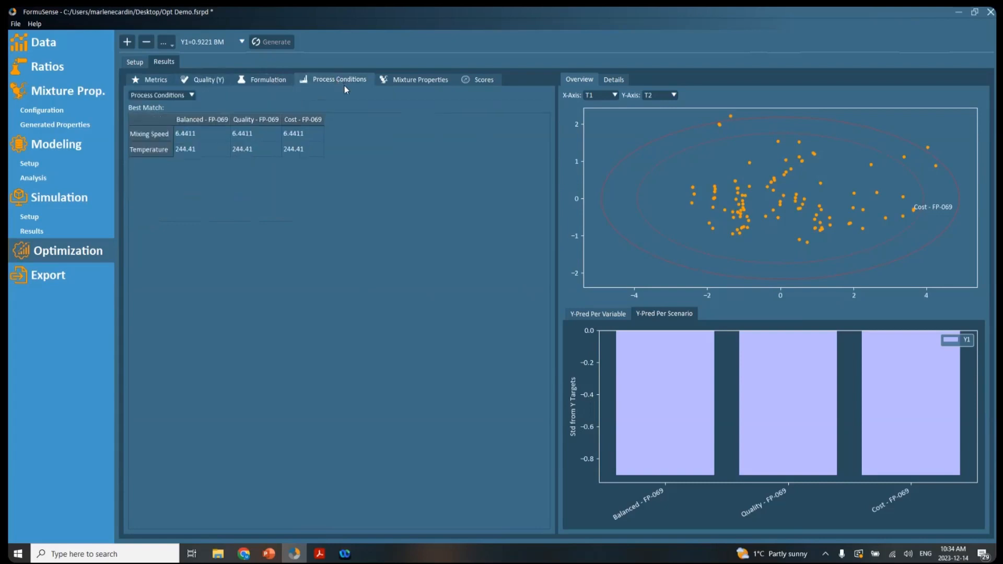
pyautogui.click(404, 80)
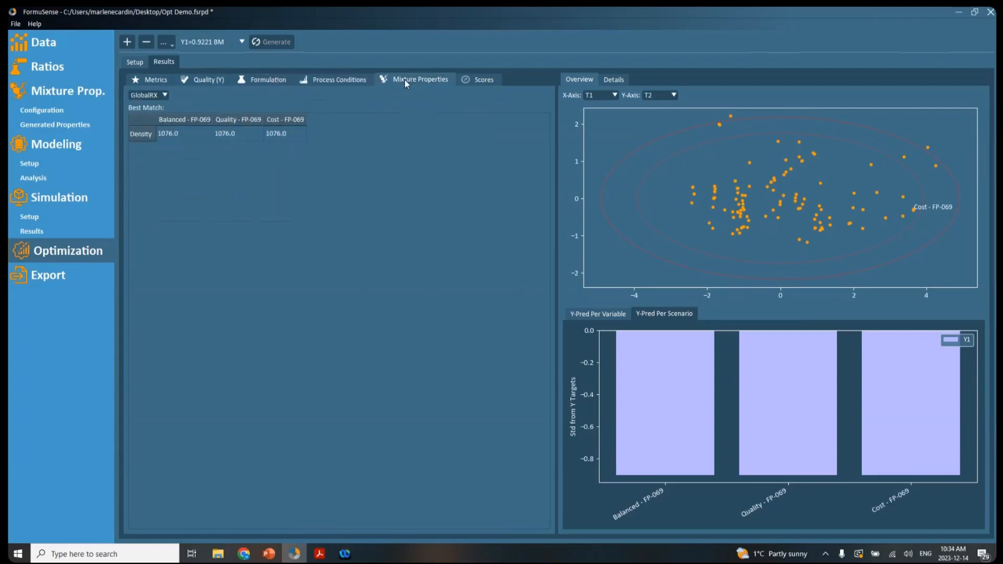
# Examine the best-match formulation by ingredient ratios and class ratios, and recheck its cost metric.
pyautogui.click(268, 81)
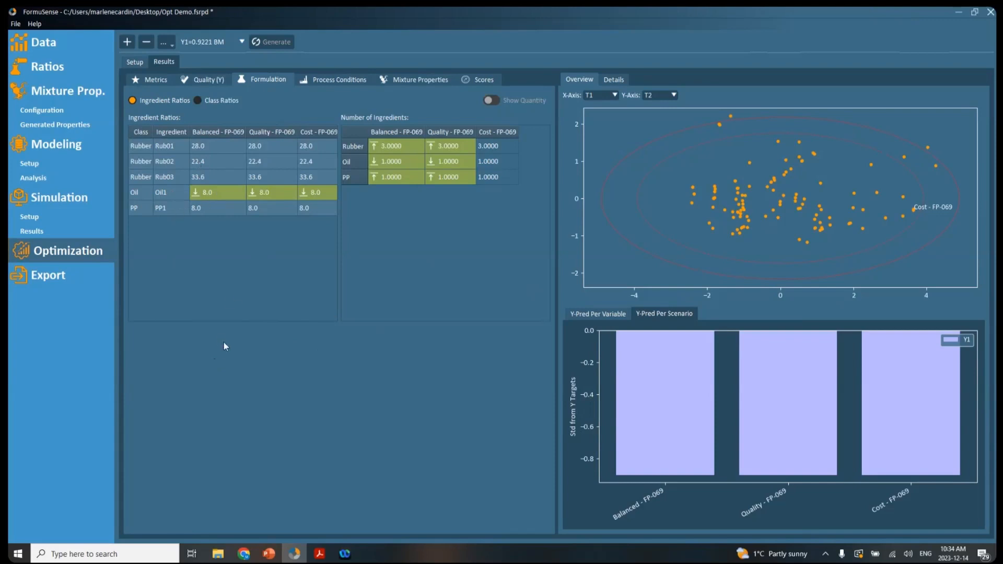
pyautogui.click(198, 100)
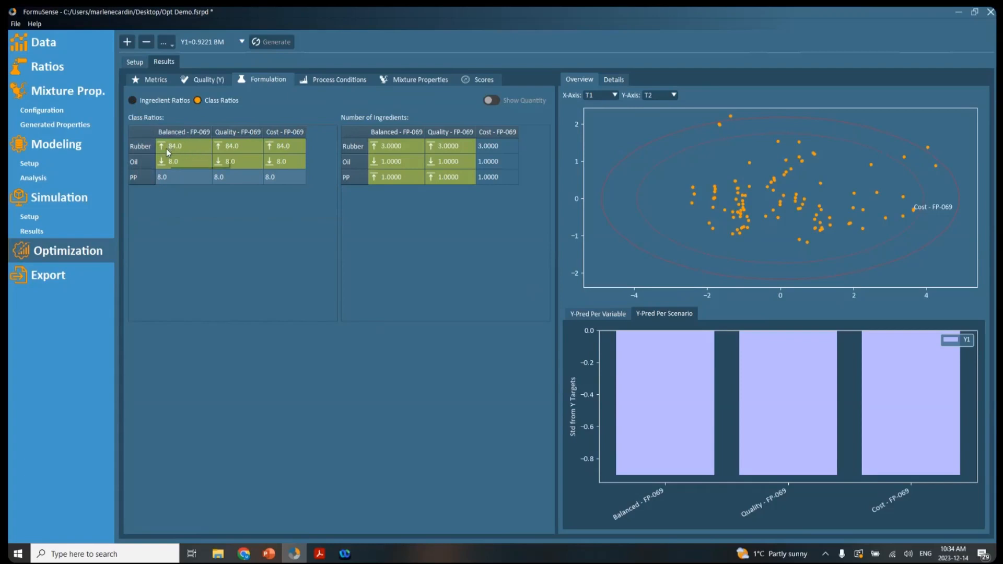
pyautogui.moveTo(167, 151)
pyautogui.click(167, 81)
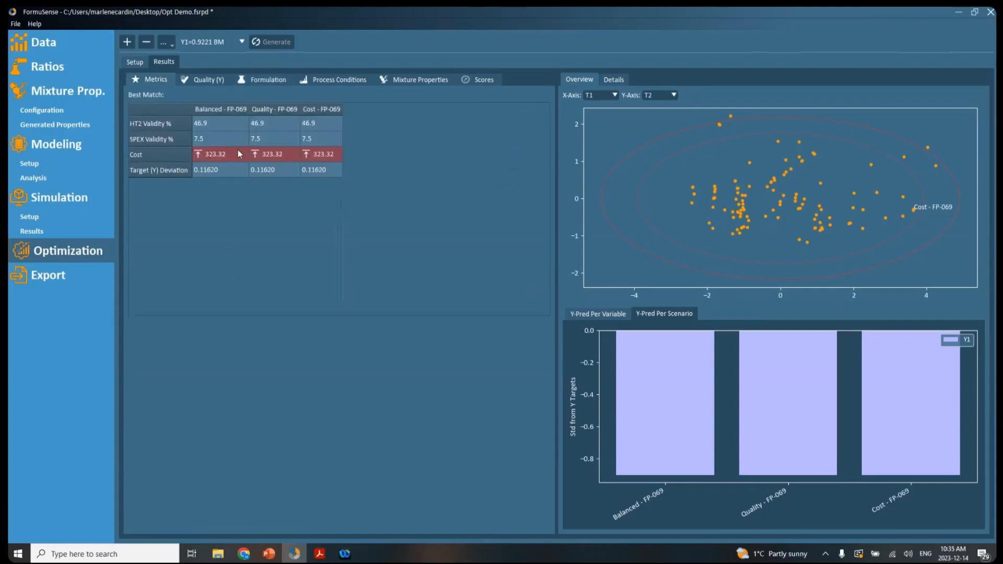
pyautogui.moveTo(237, 157)
# Switch to the Y1=0.9221 optimization and check its Y1 target.
pyautogui.click(135, 62)
pyautogui.click(225, 43)
pyautogui.click(214, 55)
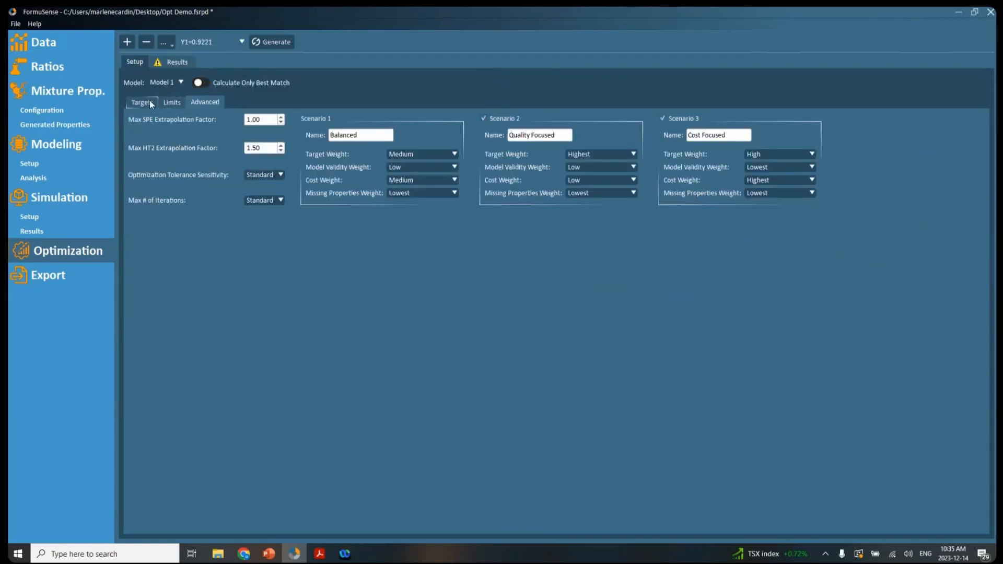
pyautogui.click(149, 101)
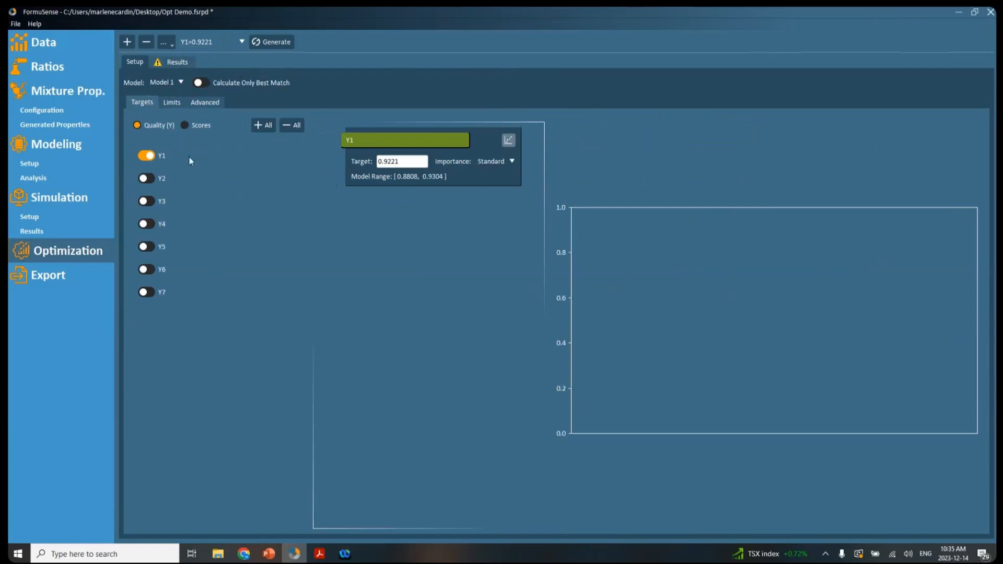
# Review the optimization's cost, process condition and ingredient limits, plotting the number of Rubber ingredients used.
pyautogui.click(171, 102)
pyautogui.click(146, 160)
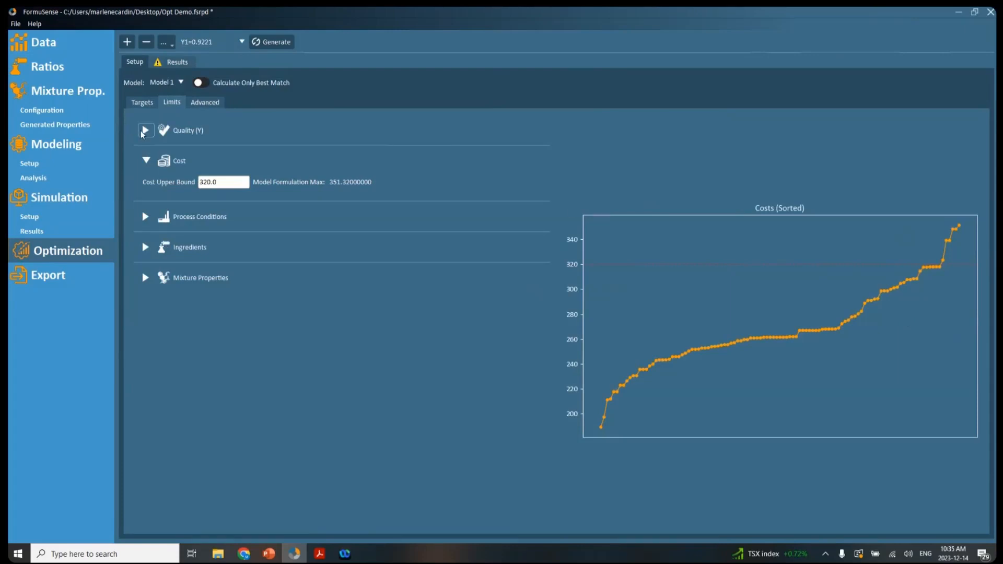
pyautogui.click(146, 217)
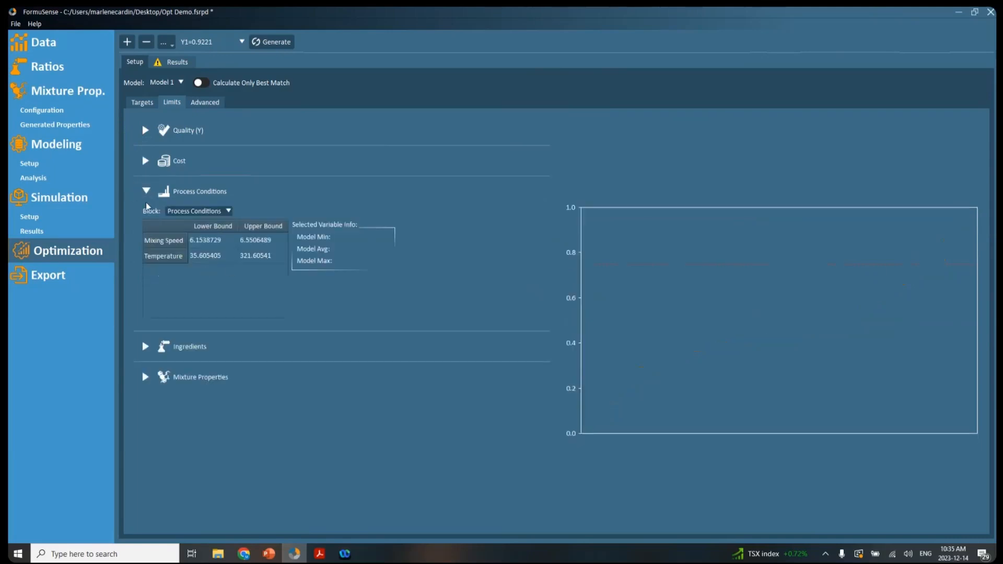
pyautogui.click(146, 346)
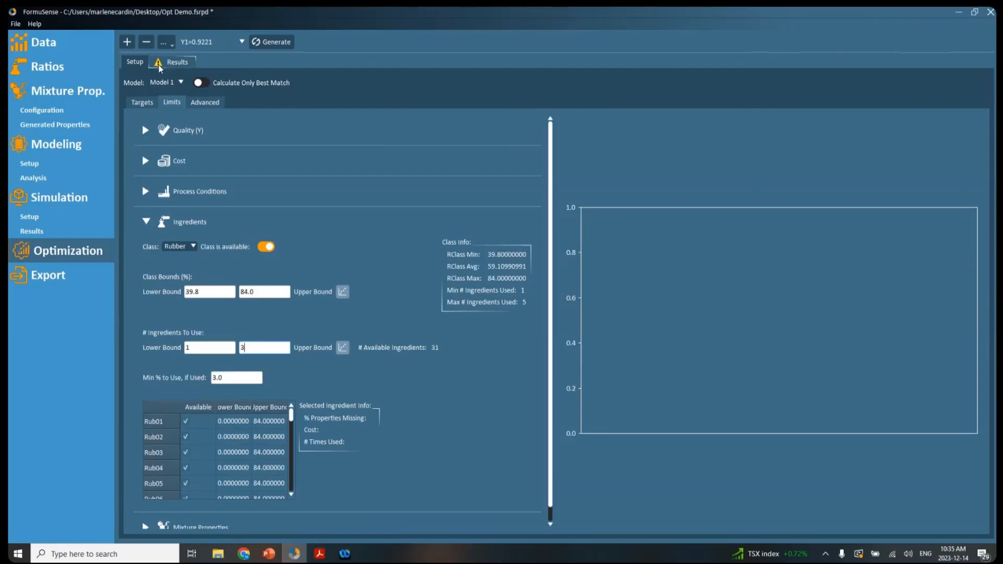
pyautogui.click(343, 348)
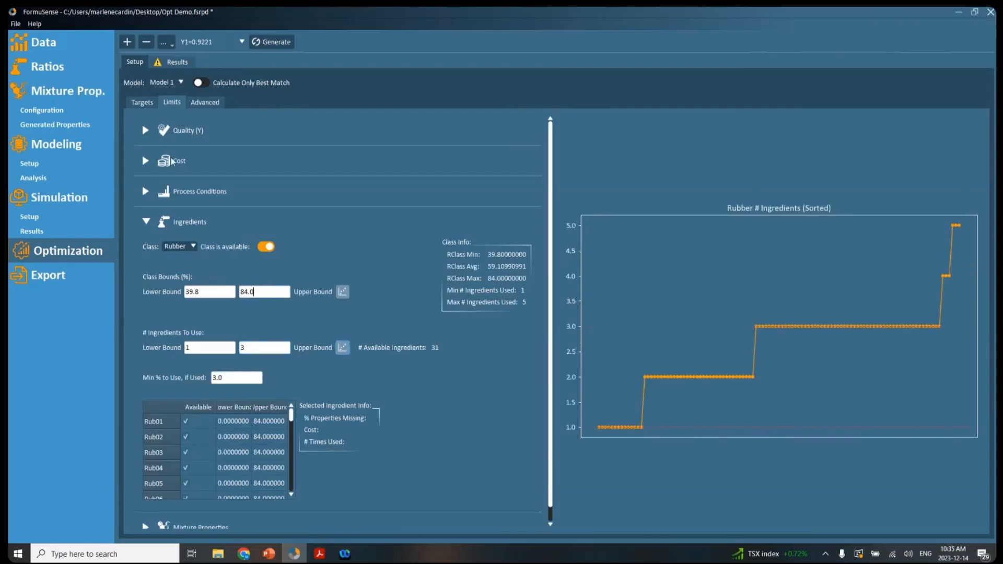
# Examine the optimization metrics for the Balanced, Quality Focused and Cost Focused scenarios, and show the HT2 contribution details.
pyautogui.click(170, 64)
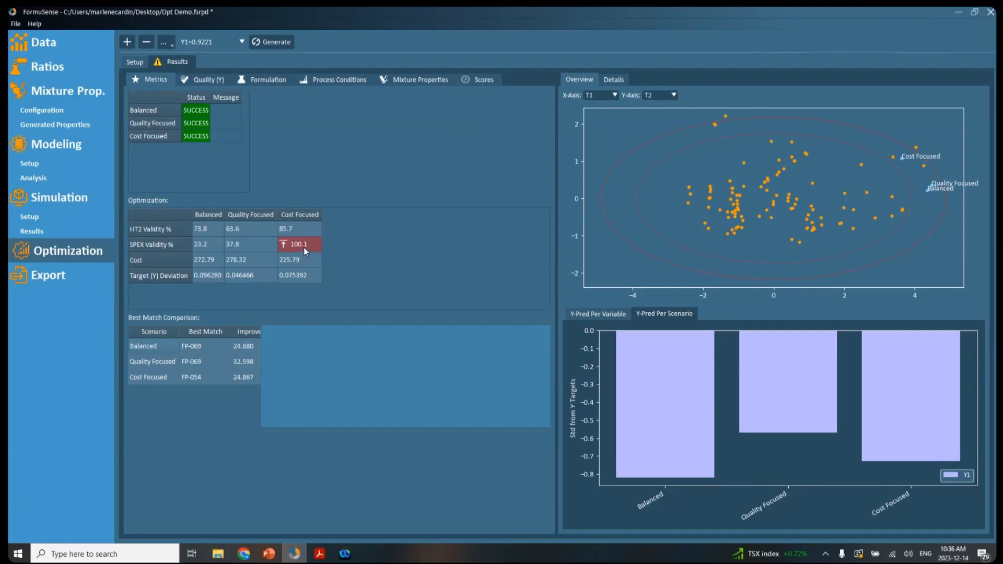
pyautogui.moveTo(306, 251)
pyautogui.click(624, 85)
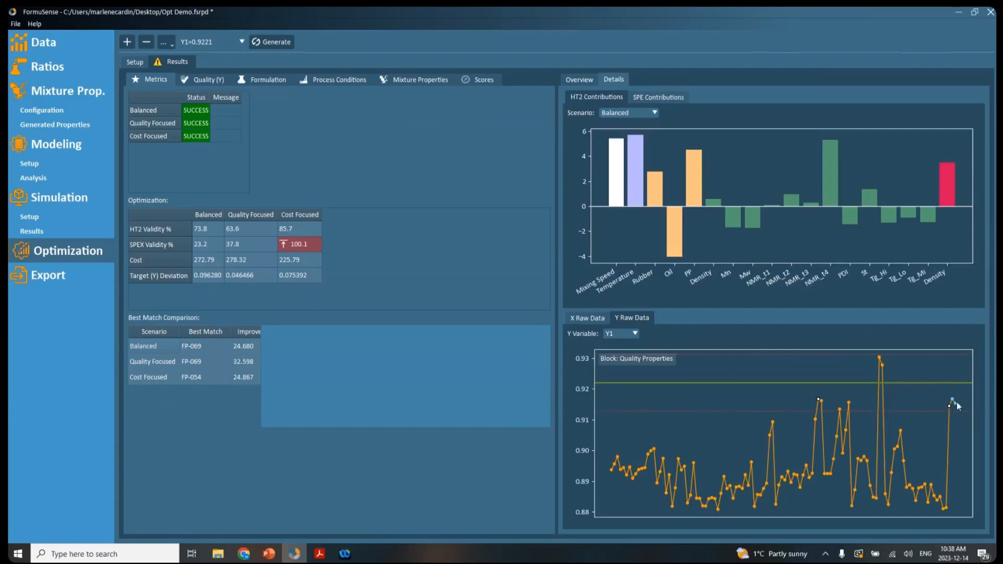
# Plot the raw data for Y variables Y2 through Y5 and for the X variable Mixing Speed.
pyautogui.click(619, 332)
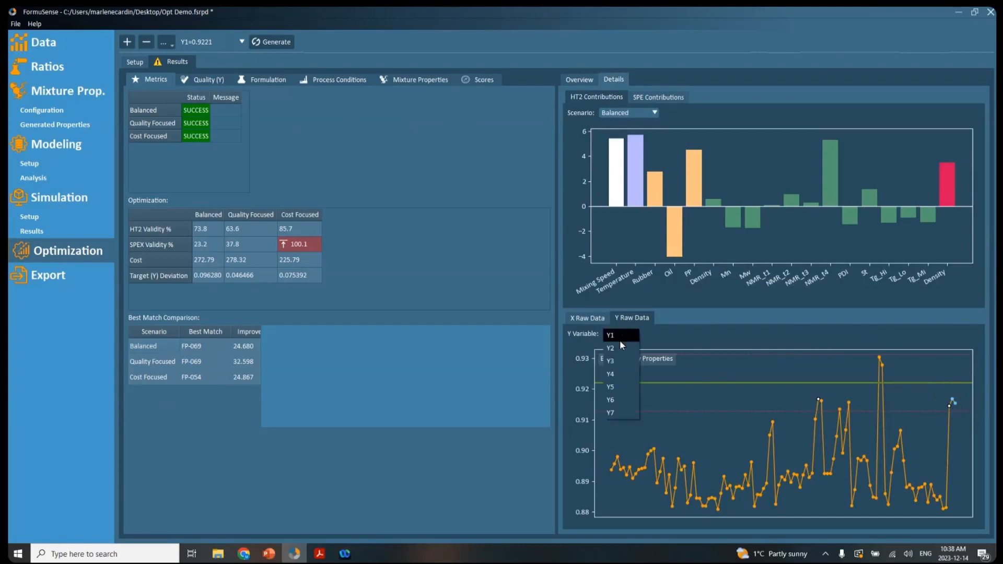
pyautogui.click(619, 346)
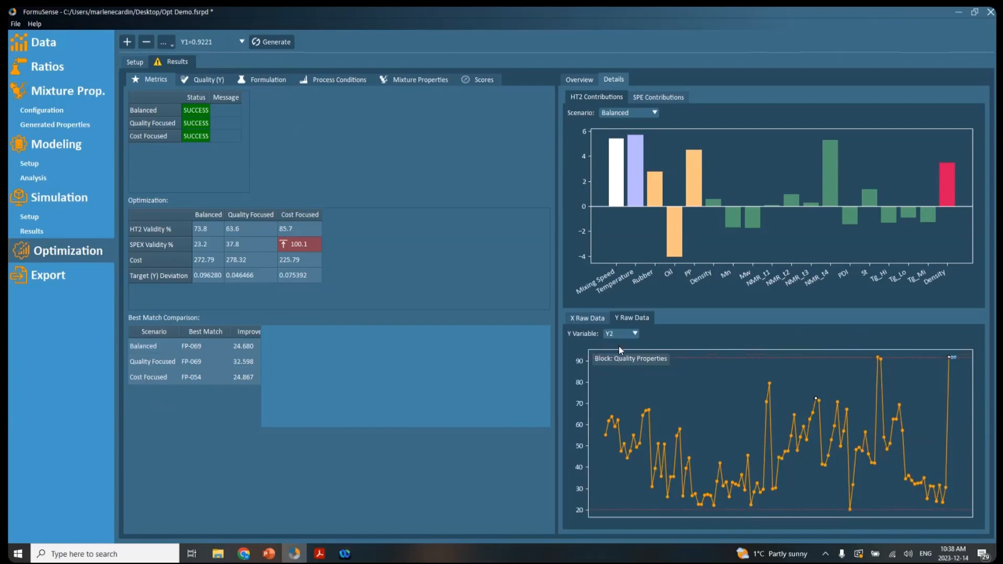
pyautogui.press('Down')
pyautogui.press('Down')
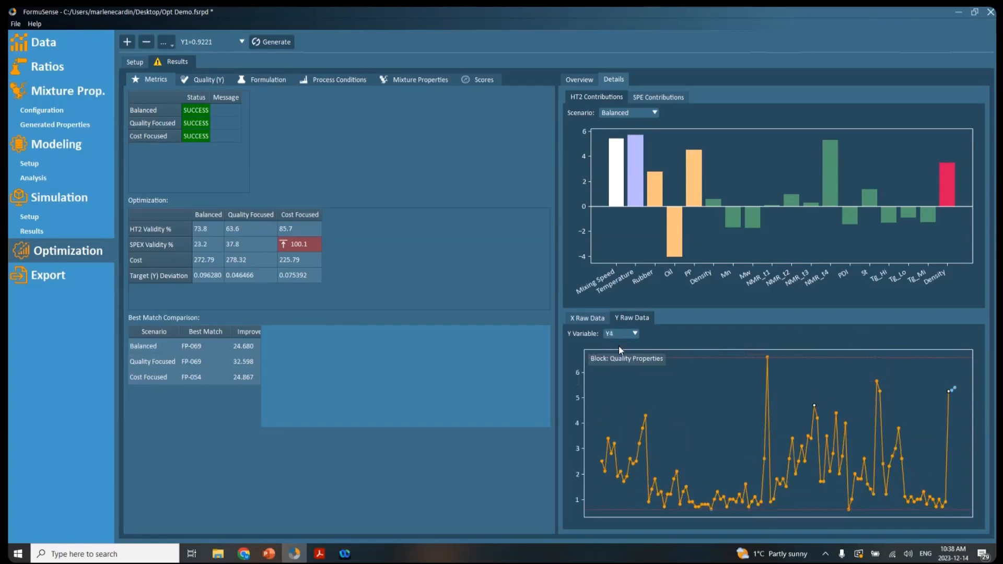
pyautogui.press('Down')
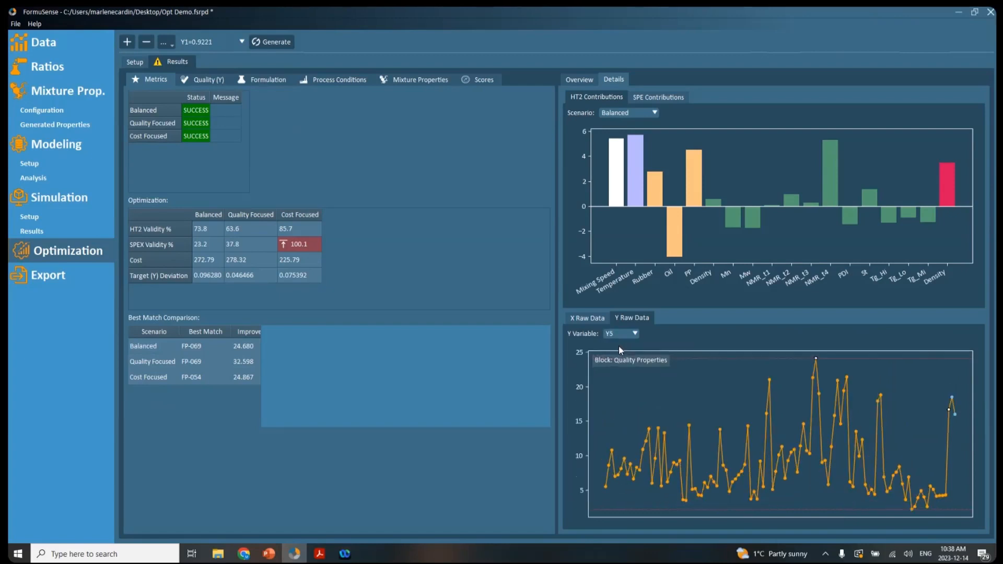
pyautogui.click(576, 319)
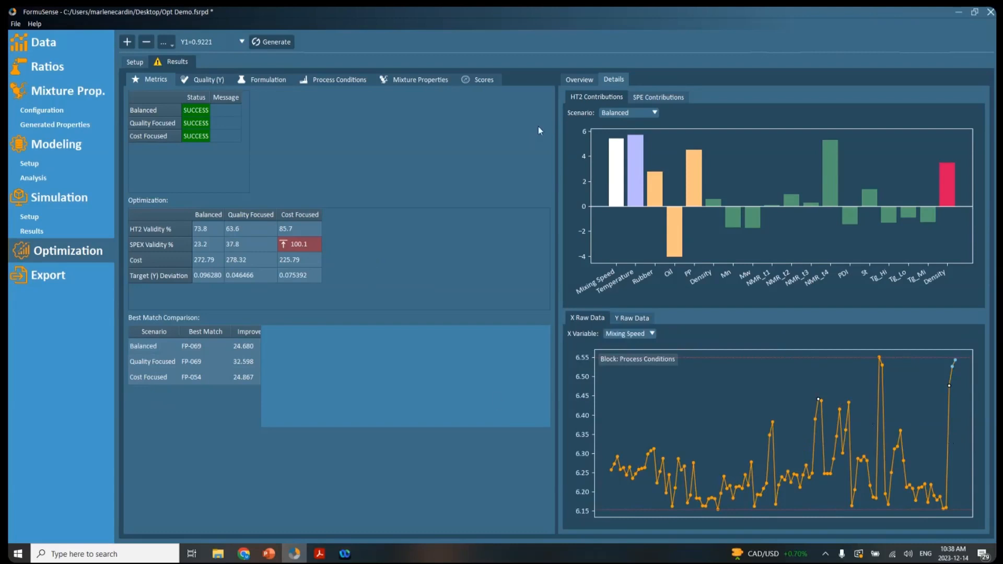
# Compare the Balanced scenario's metrics with its best match, and review the optimized and best-match quality values.
pyautogui.click(578, 79)
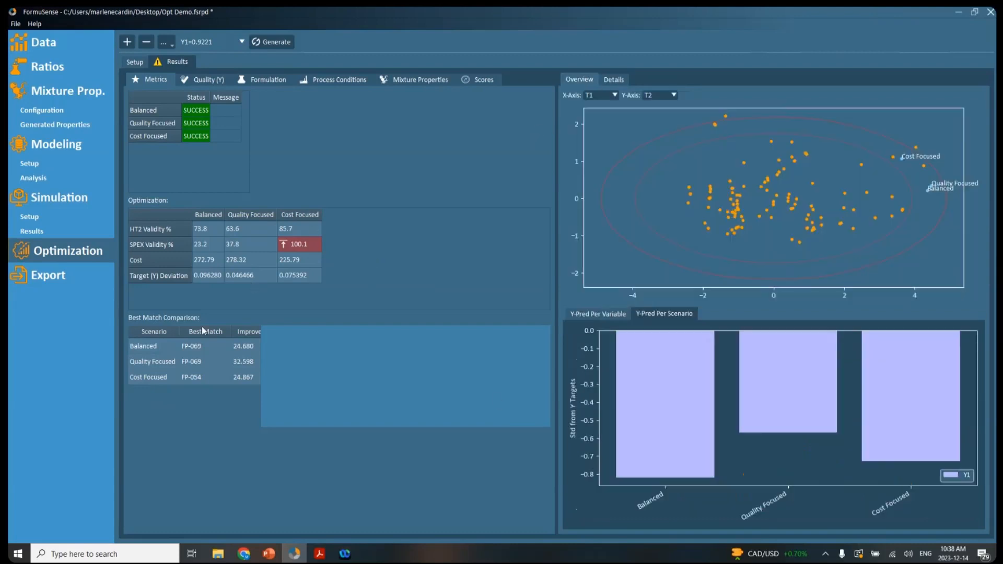
pyautogui.click(152, 346)
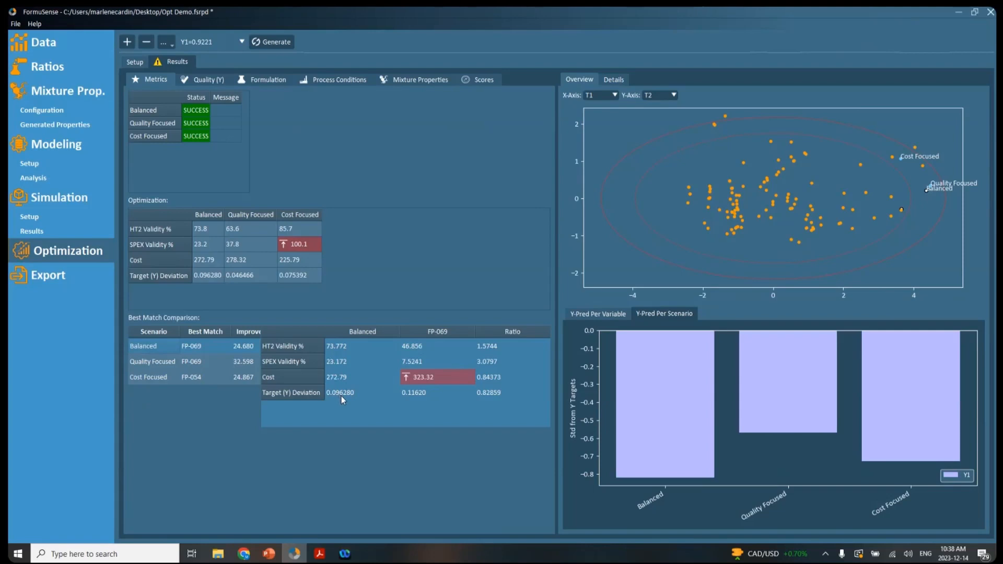
pyautogui.click(214, 79)
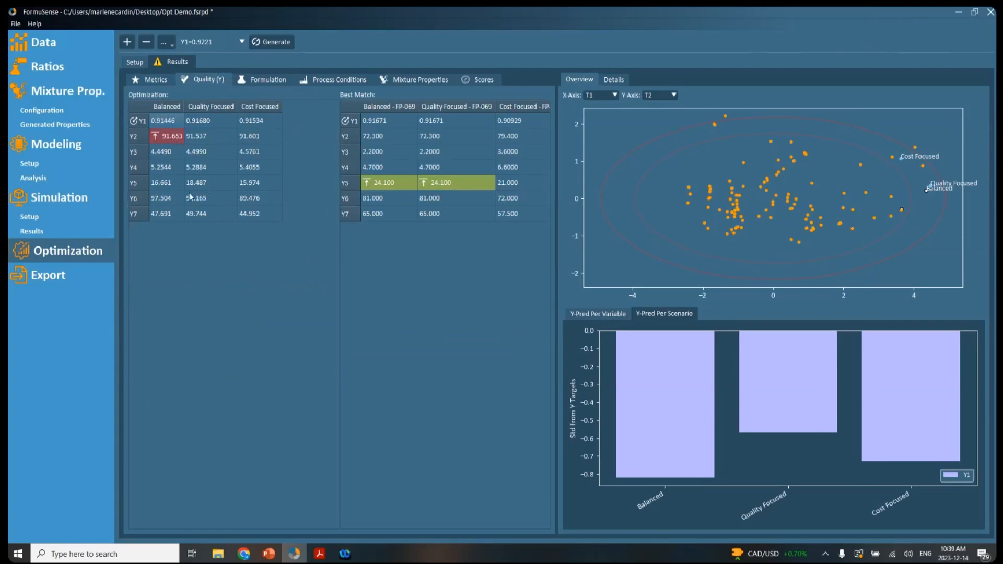
pyautogui.moveTo(172, 141)
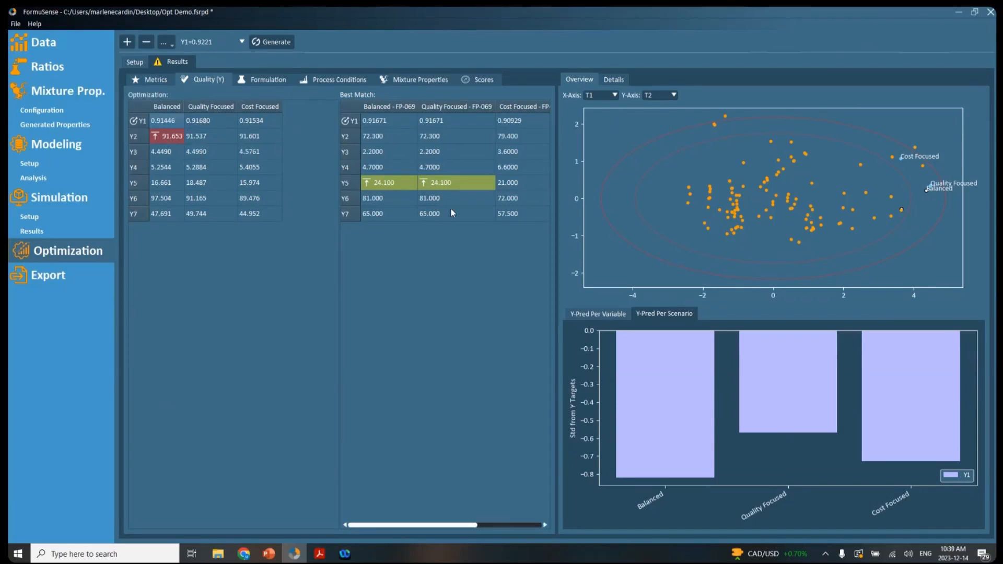
# Compare the optimized and best-match process conditions, mixture properties and scores.
pyautogui.click(320, 82)
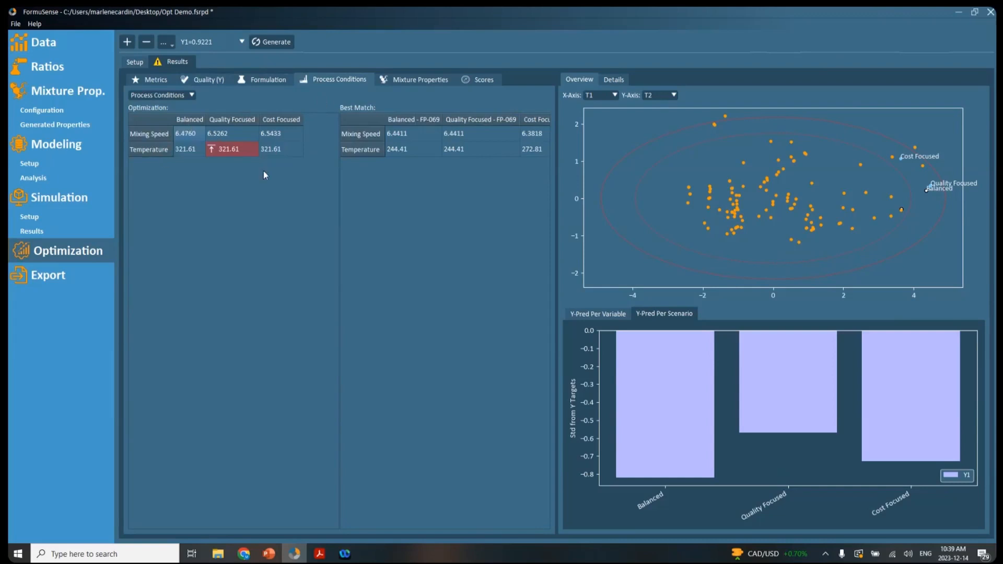
pyautogui.click(419, 84)
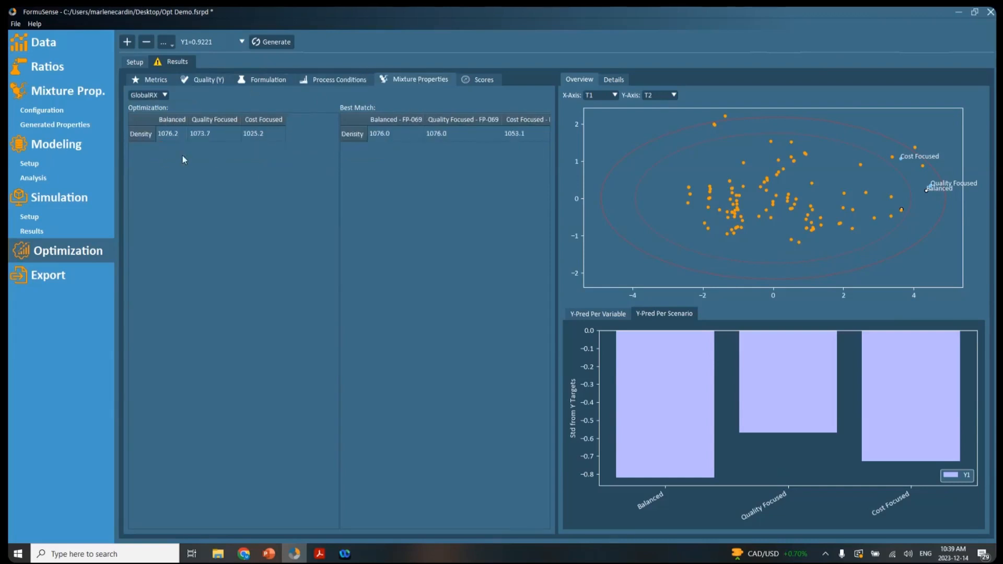
pyautogui.click(475, 83)
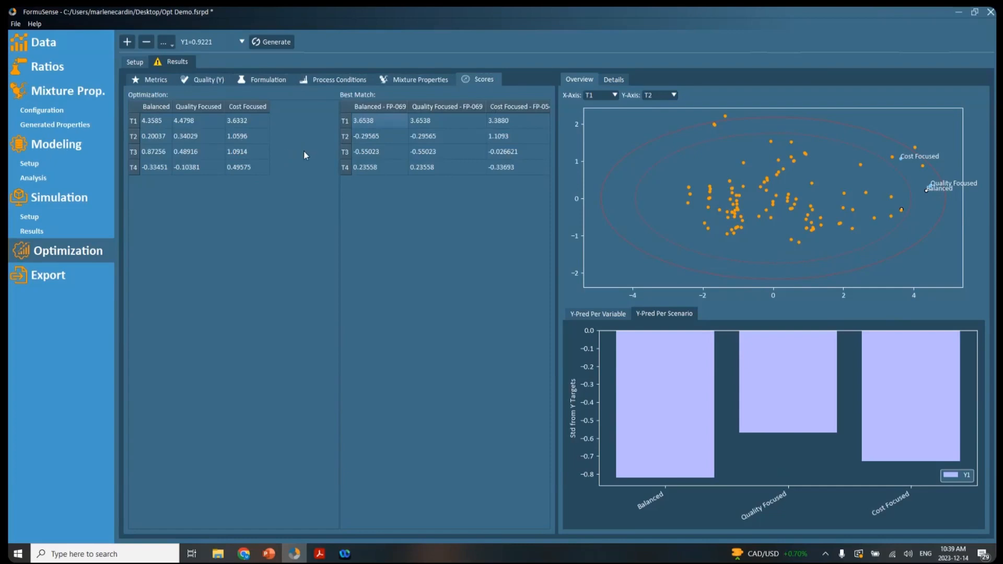
# Examine the optimized ingredient ratios, the Y predictions per variable and the Y5 raw data plot.
pyautogui.click(269, 80)
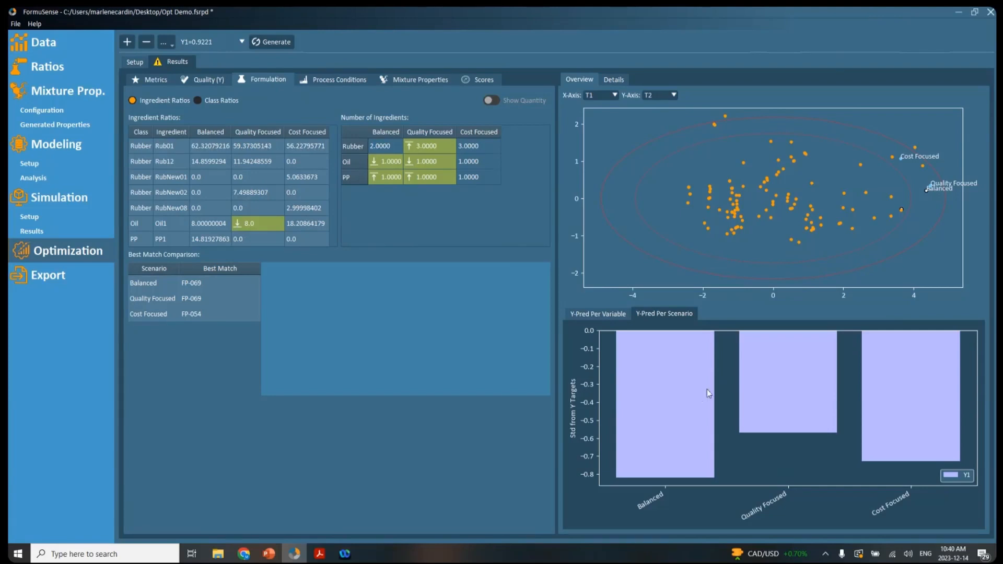
pyautogui.click(615, 317)
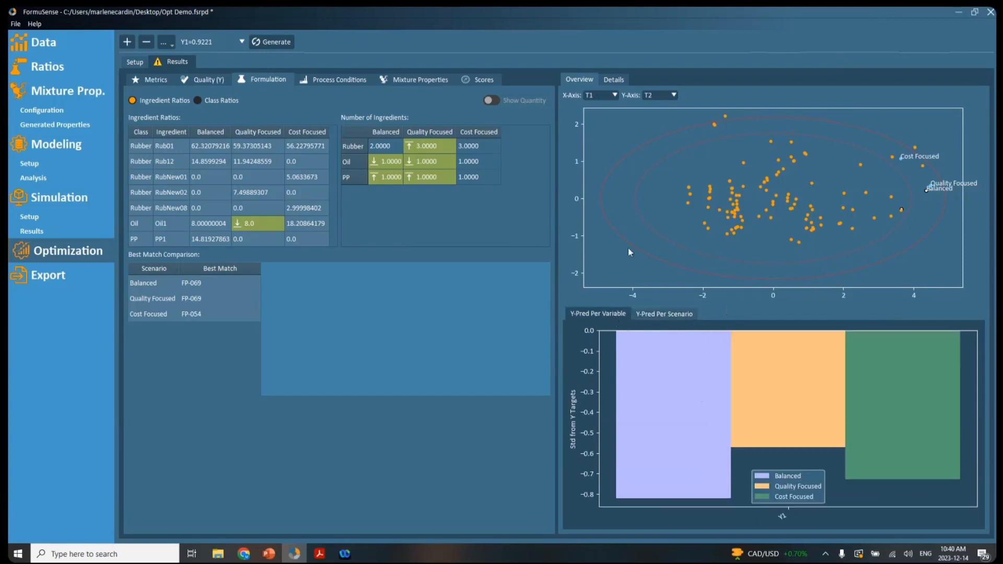
pyautogui.click(620, 79)
pyautogui.click(638, 318)
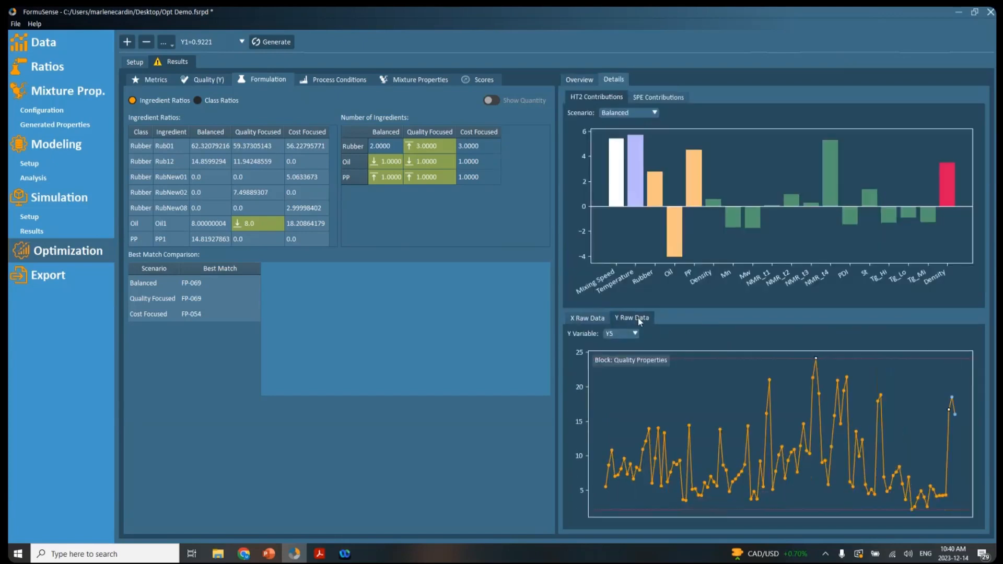
# Plot the raw data for Y1, and check the importance options of the Y1 target in the optimization setup.
pyautogui.click(634, 333)
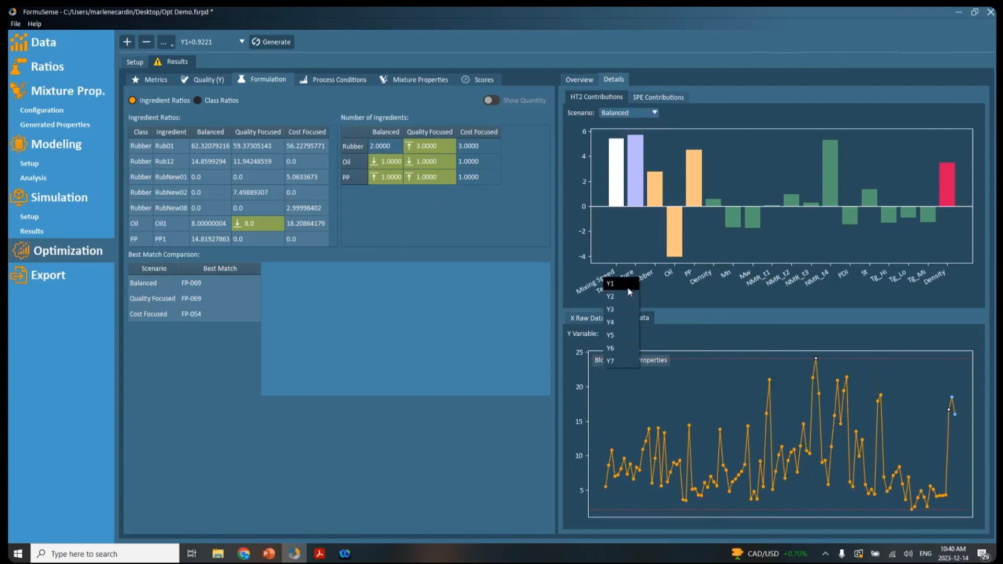
pyautogui.click(642, 301)
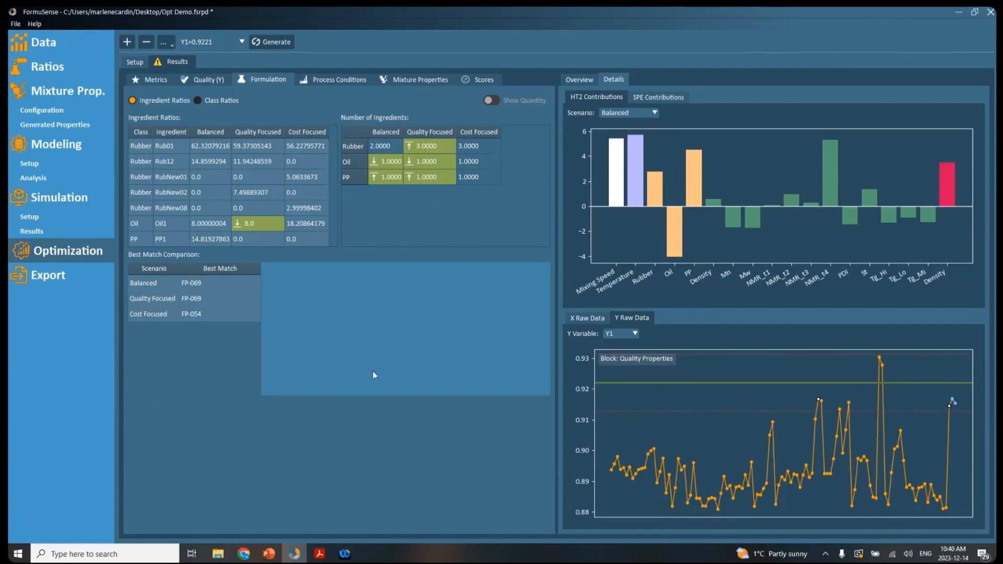
pyautogui.click(132, 63)
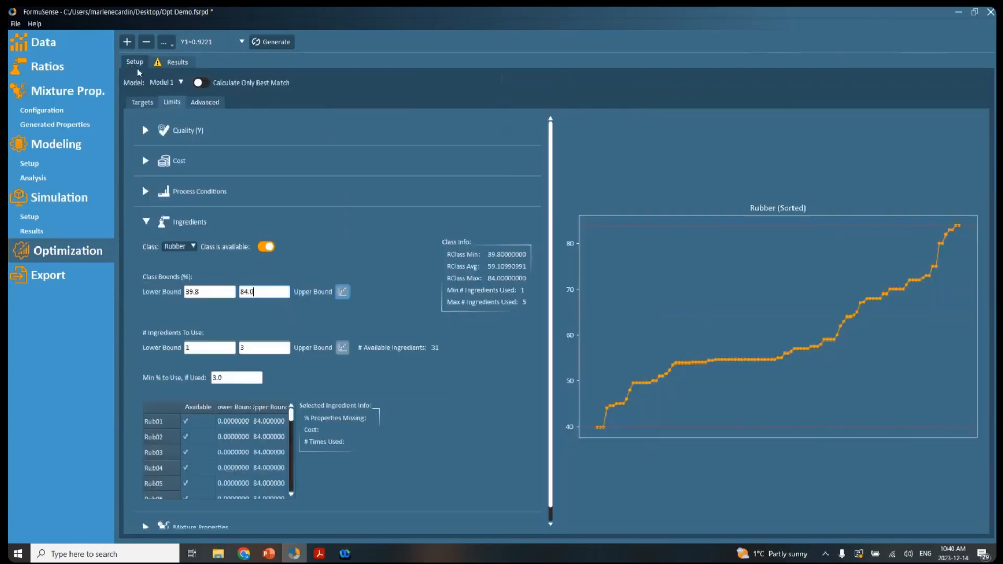
pyautogui.click(143, 102)
pyautogui.click(514, 160)
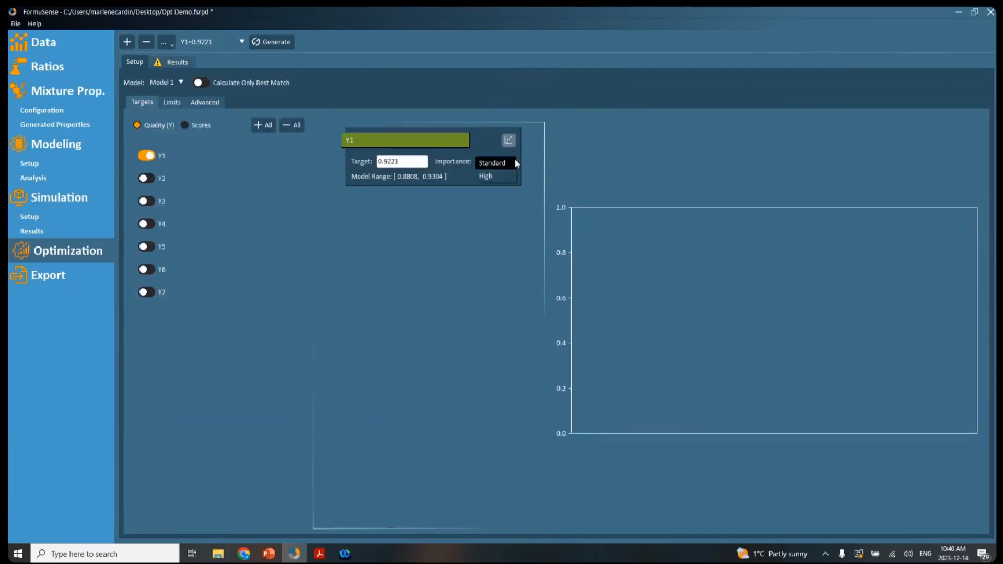
pyautogui.click(438, 243)
# Inspect the Y1 quality limits with their sorted data plot, and return to the overview of the optimization results.
pyautogui.click(179, 102)
pyautogui.click(146, 130)
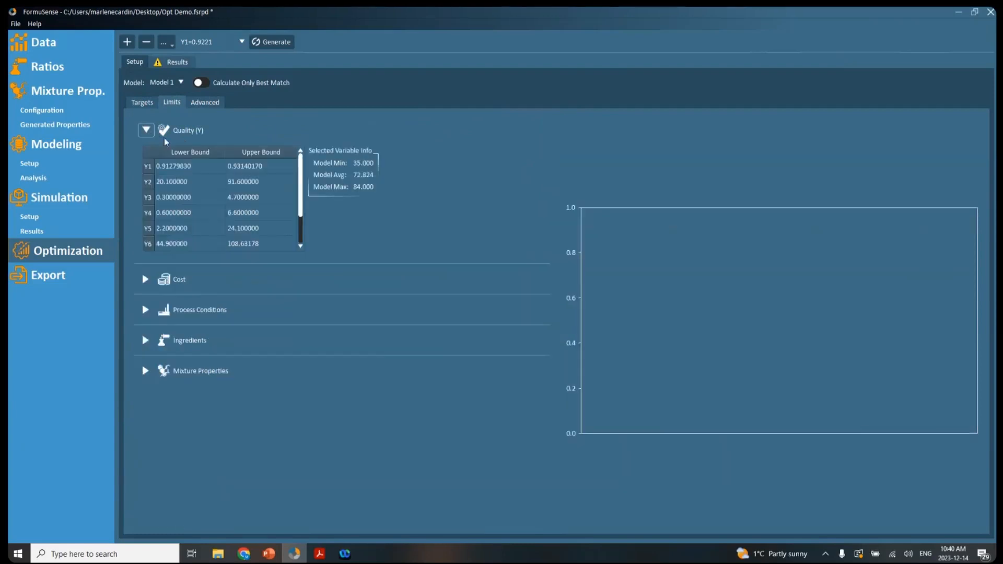
pyautogui.click(212, 167)
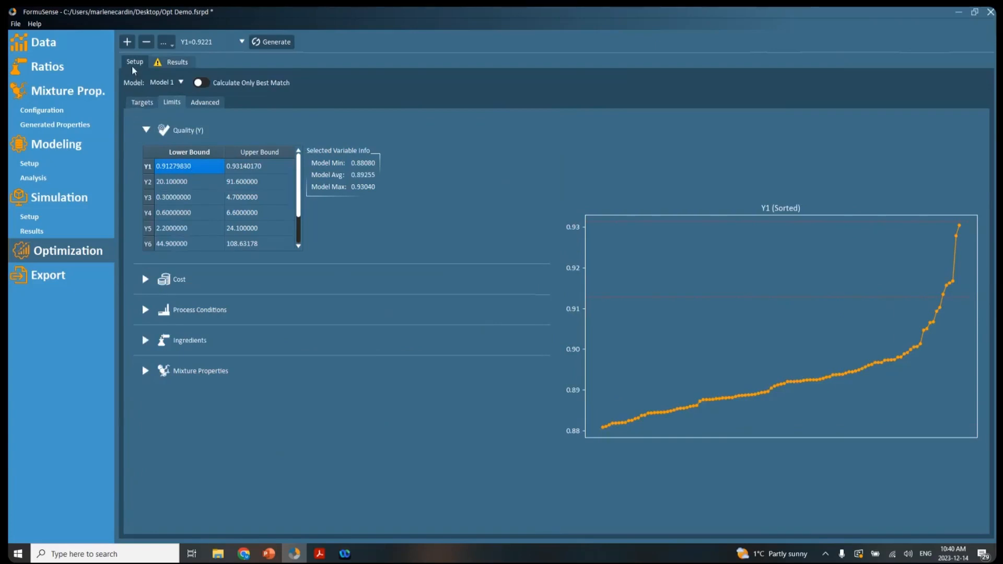
pyautogui.click(162, 64)
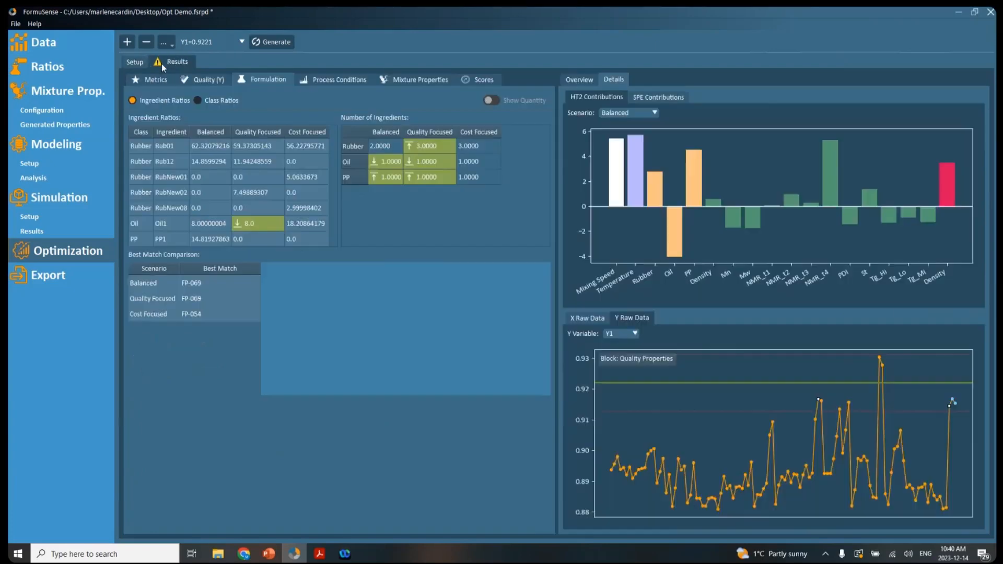
pyautogui.click(591, 79)
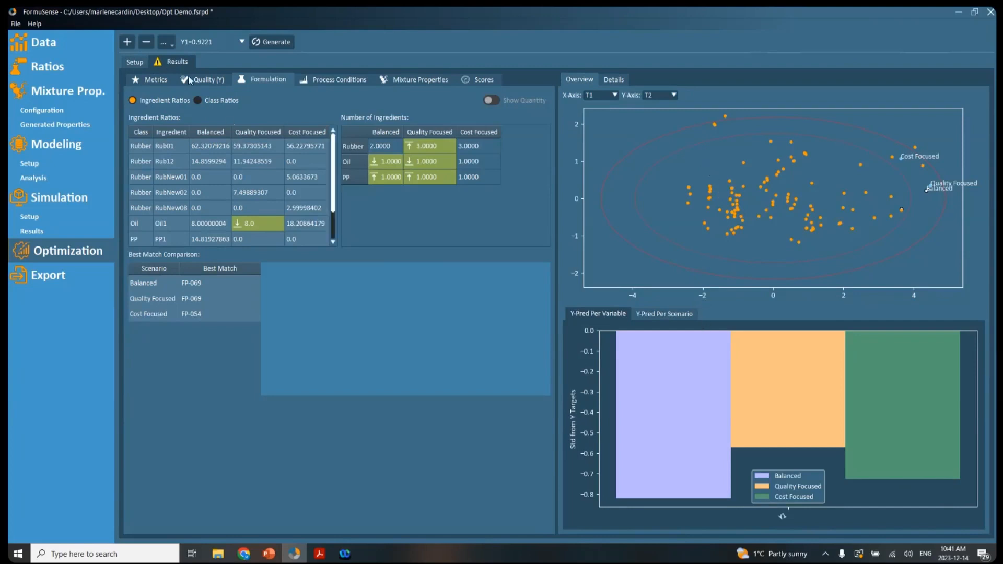
# Open the Score Target (-2,1) optimization and review its T1 and T2 score targets and its limit categories.
pyautogui.click(196, 45)
pyautogui.click(198, 58)
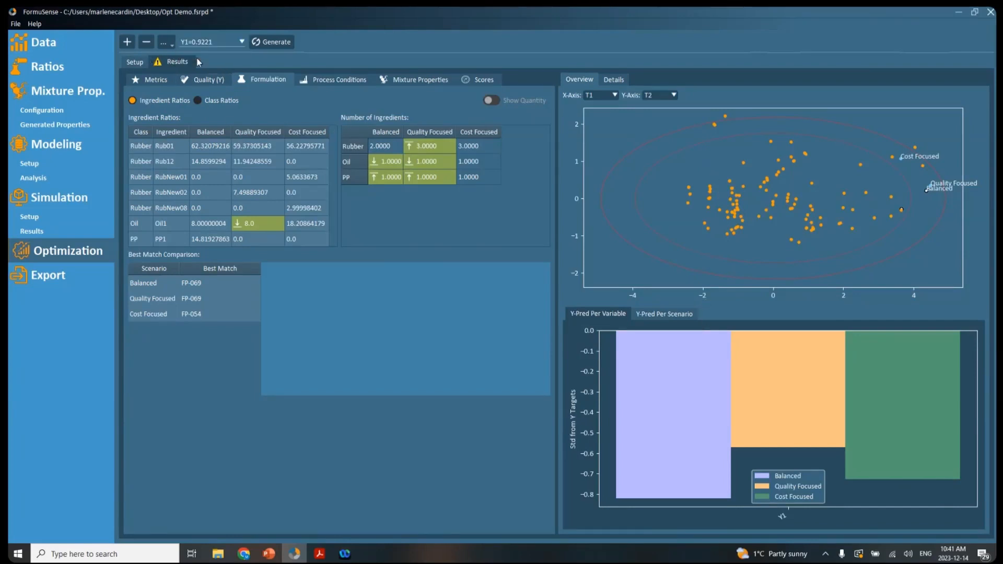
pyautogui.click(138, 62)
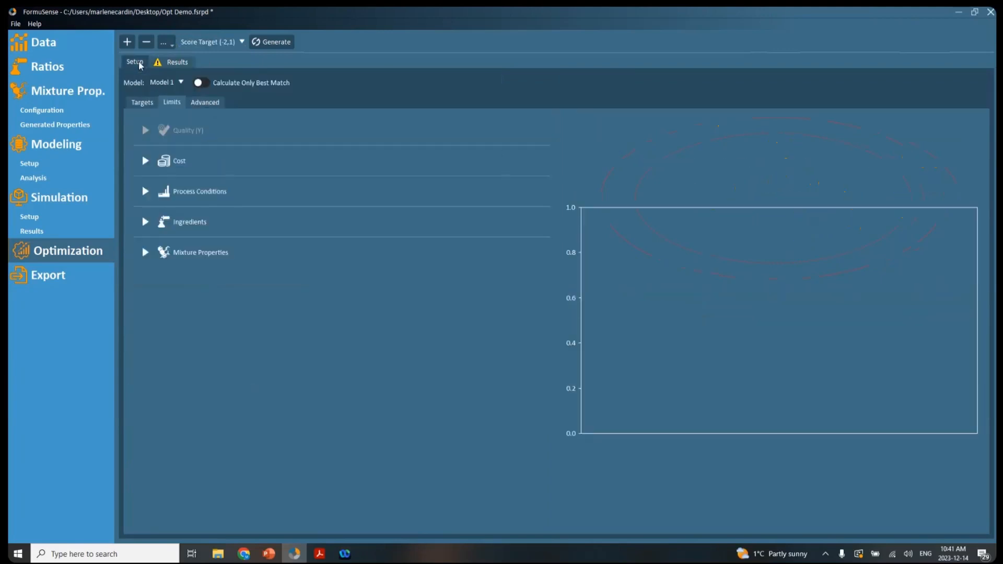
pyautogui.click(146, 103)
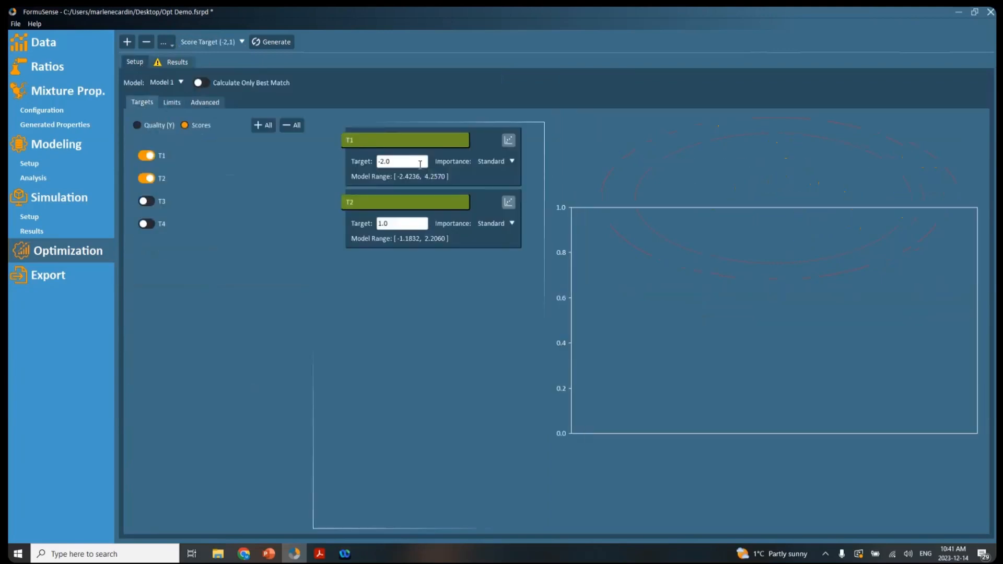
pyautogui.click(417, 222)
pyautogui.click(173, 102)
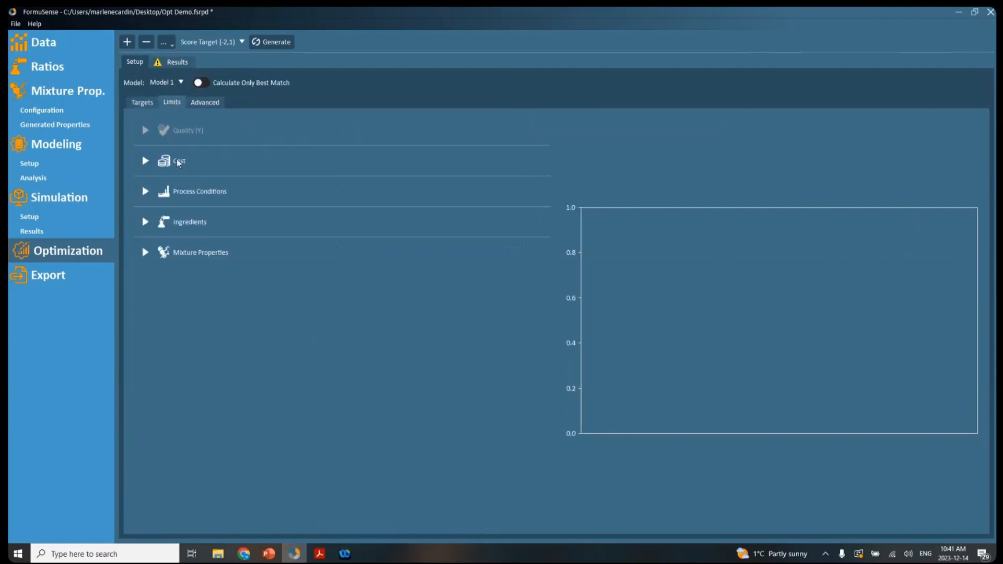
pyautogui.click(148, 102)
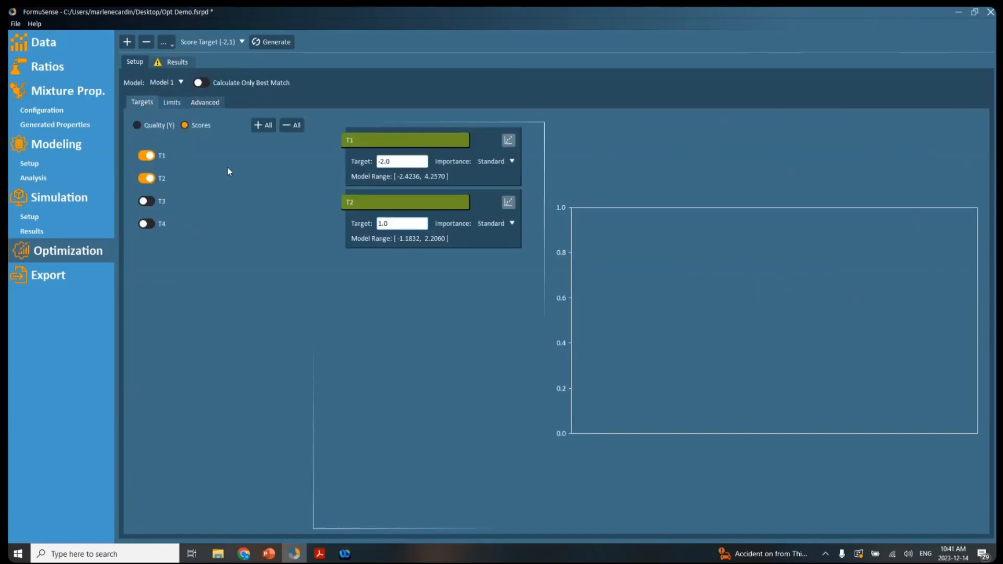
# Examine the Score Target (-2,1) results close up around the target in the score plot, and review the optimized formulation and ingredient-count bounds.
pyautogui.click(183, 61)
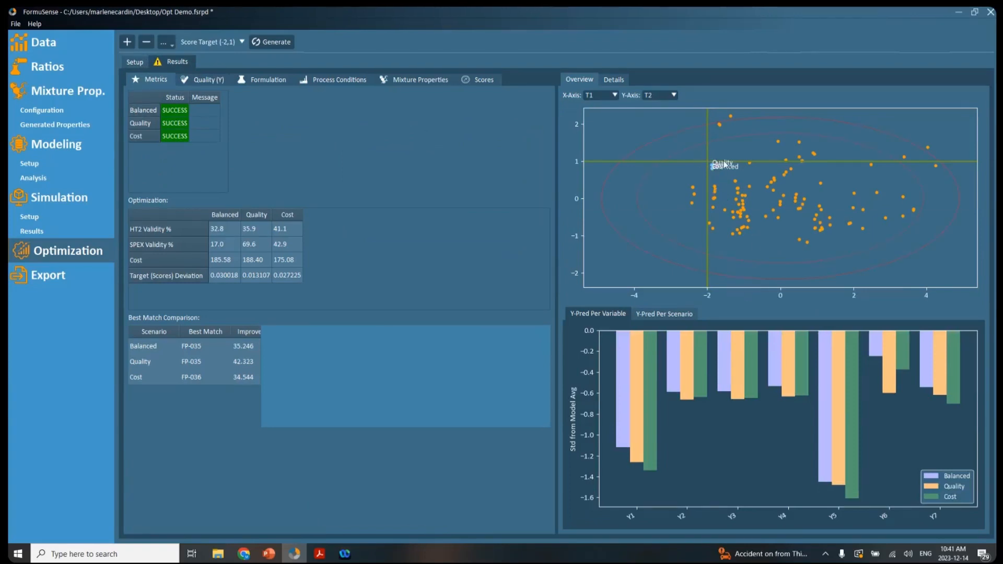
pyautogui.moveTo(694, 147); pyautogui.dragTo(751, 183)
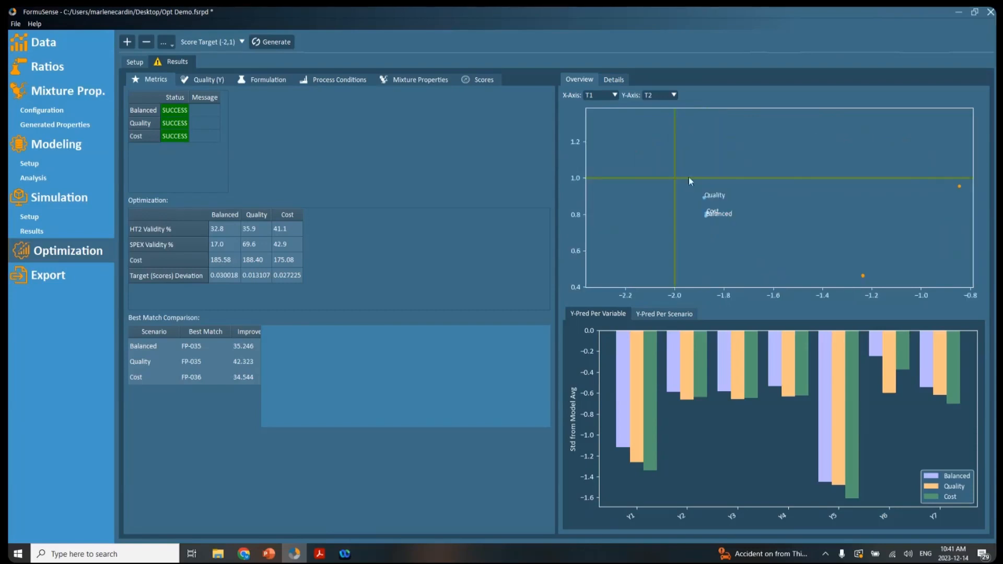
pyautogui.doubleClick(752, 202)
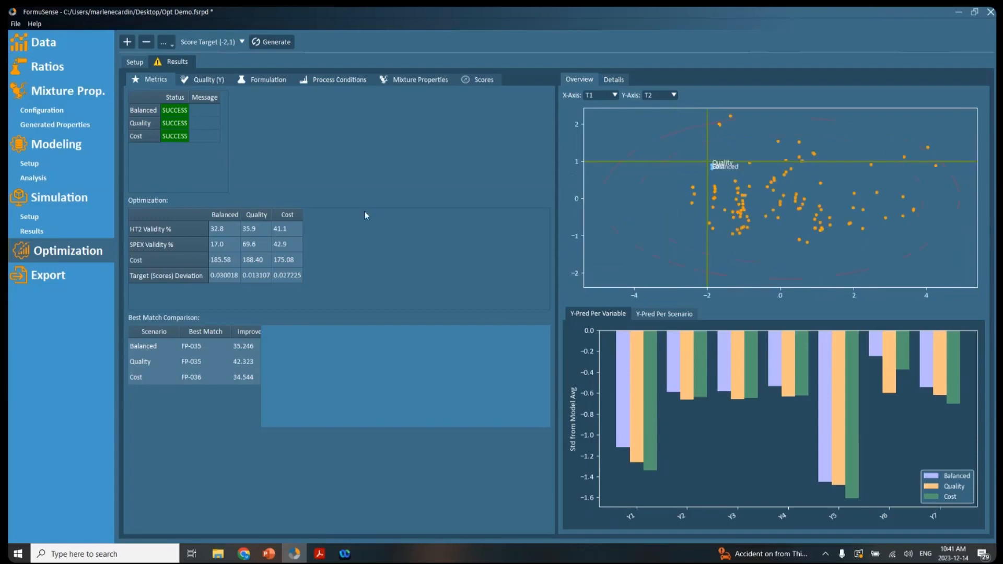
pyautogui.click(279, 80)
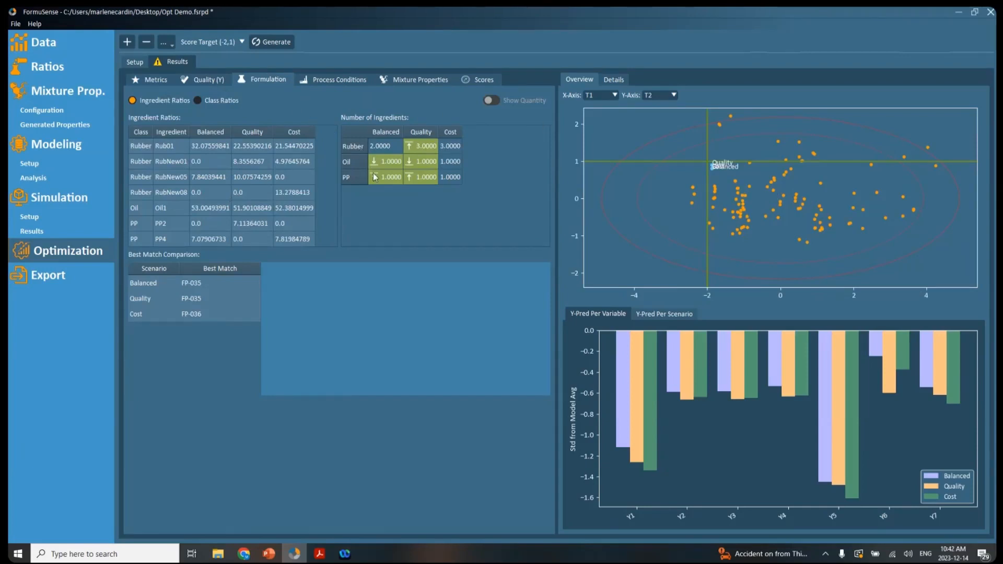
pyautogui.moveTo(375, 178)
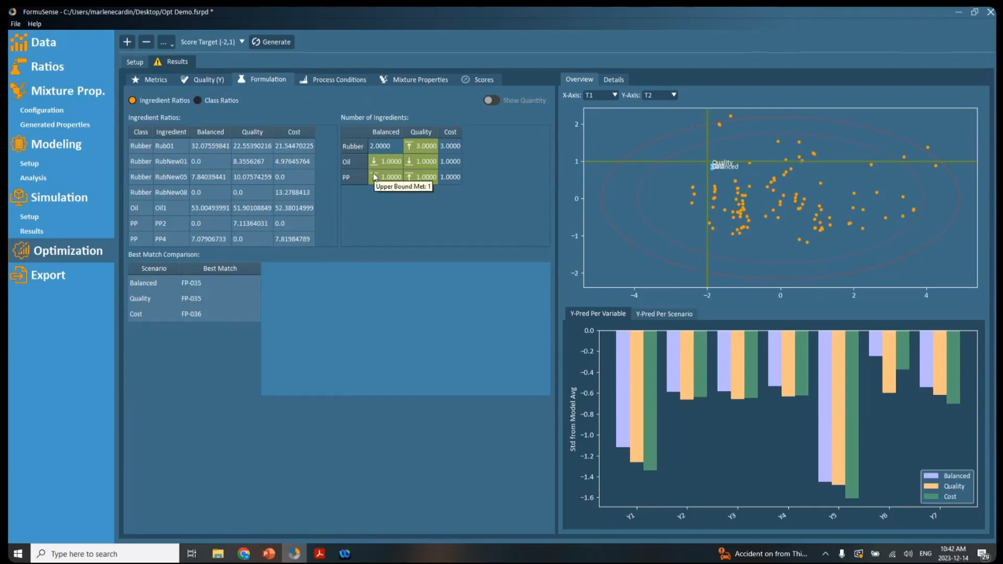
# Switch to the PowerPoint presentation, go to the final Getting Started slide and start the slide show from it.
pyautogui.moveTo(276, 559)
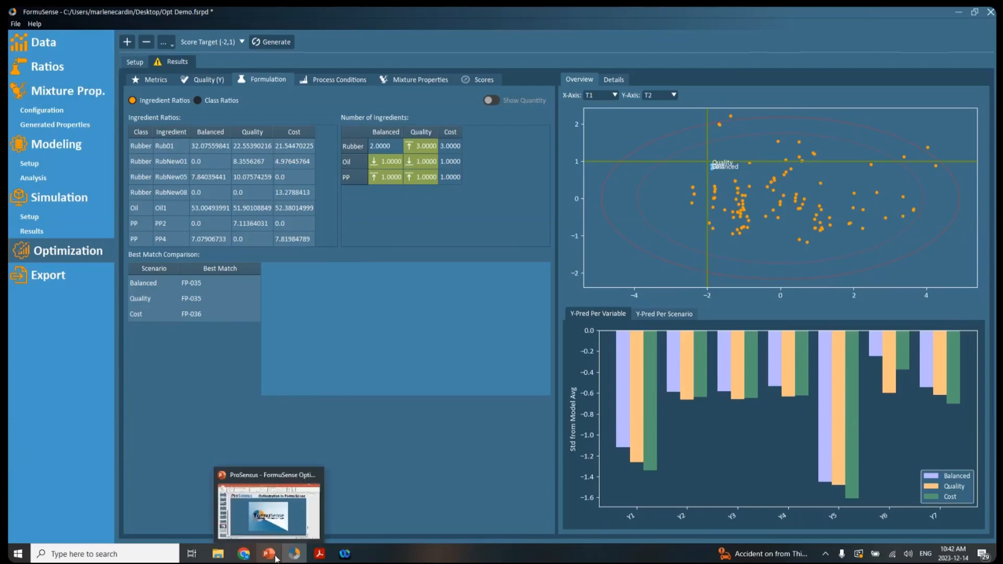
pyautogui.click(284, 524)
pyautogui.press('End')
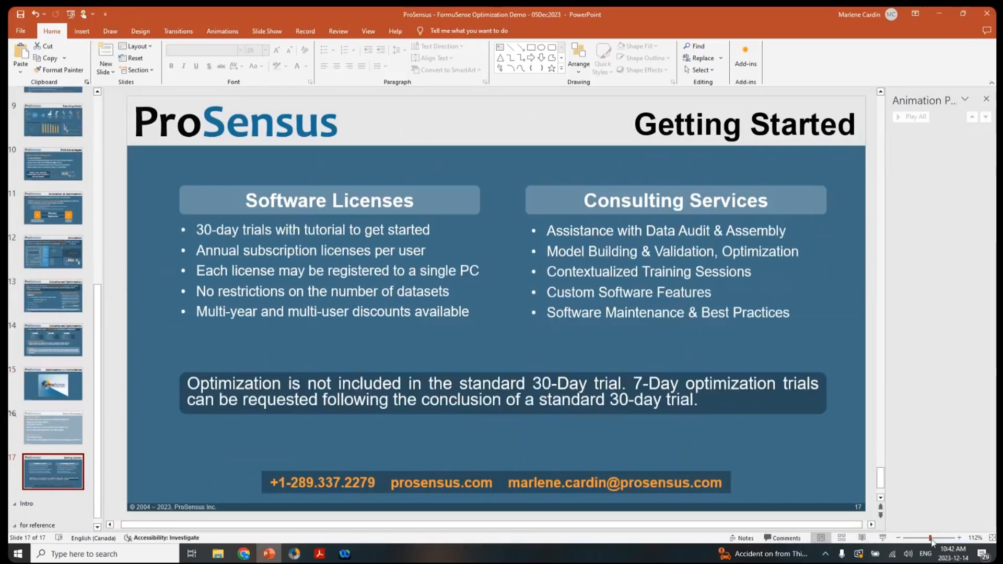
pyautogui.click(881, 538)
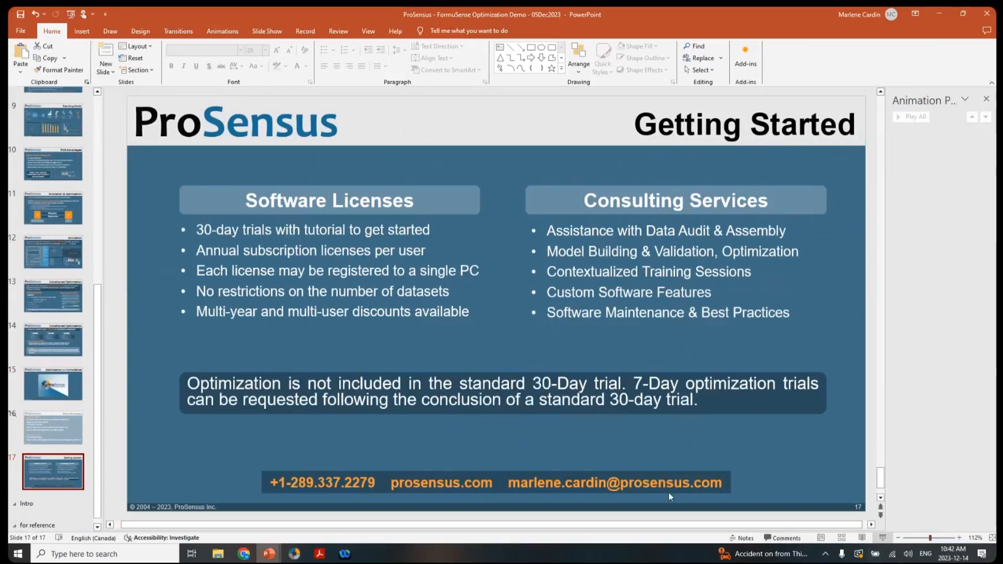